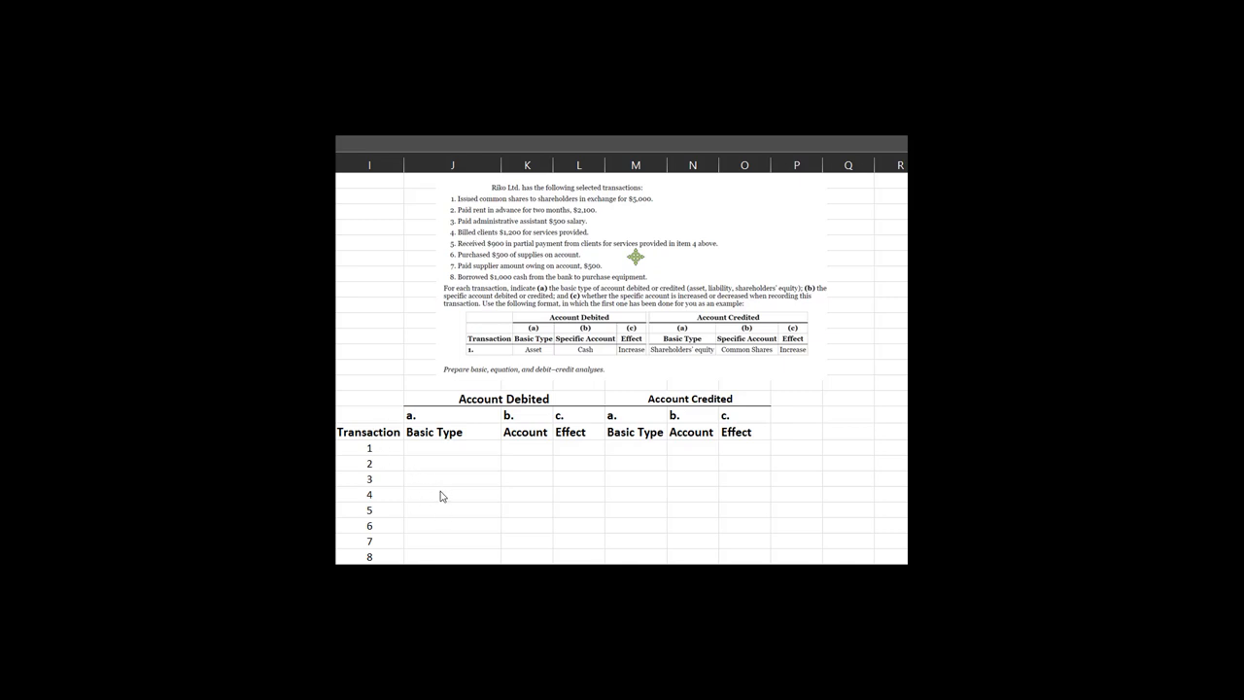
Enter Asset, Cash and Increase as transaction 1's debited type, account and effect.
click(370, 449)
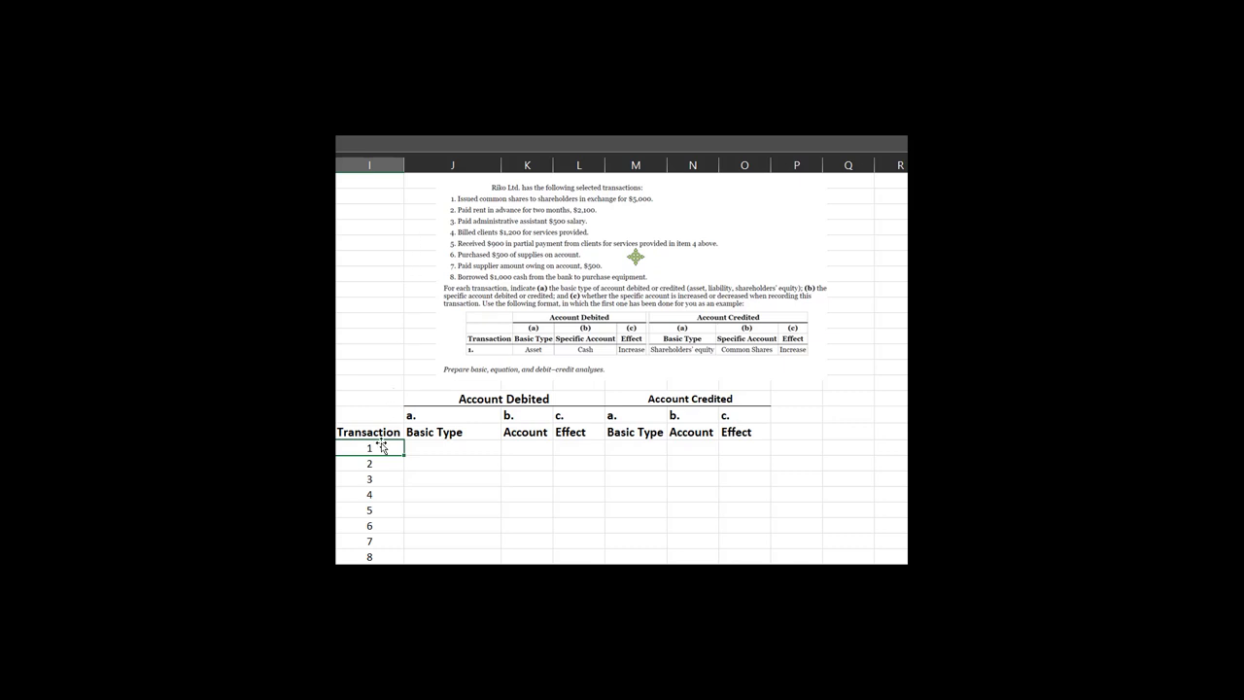
click(429, 449)
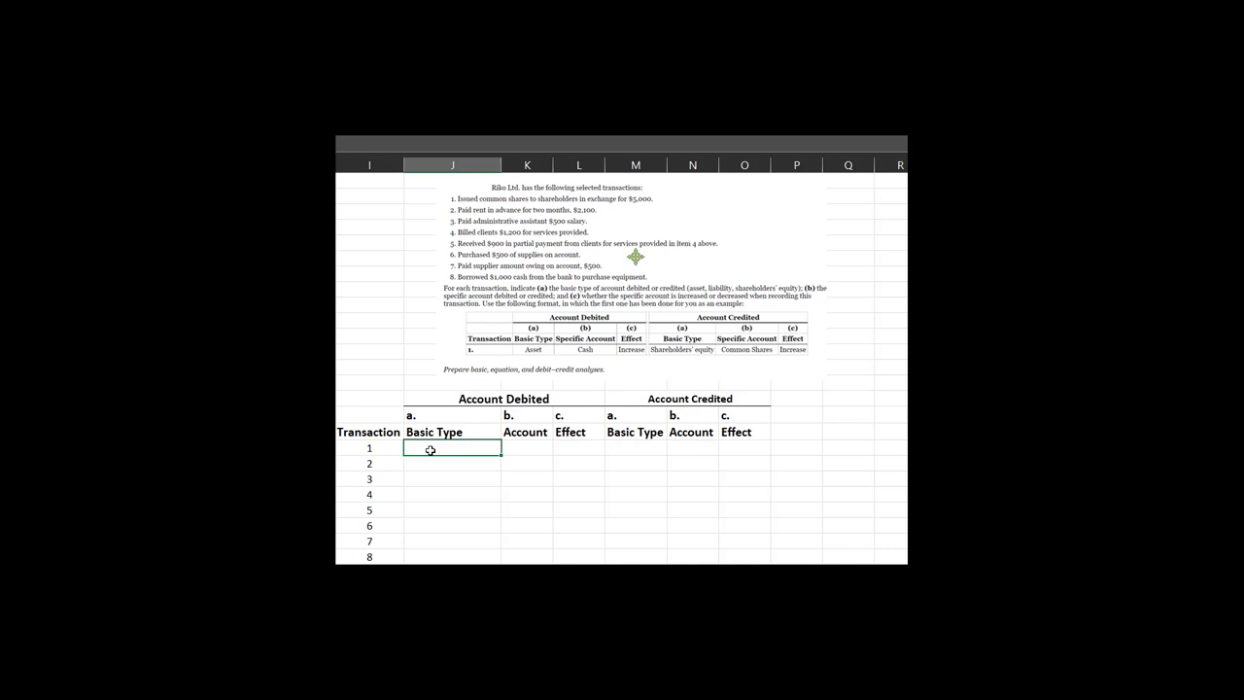
text(Asset)
key(Tab)
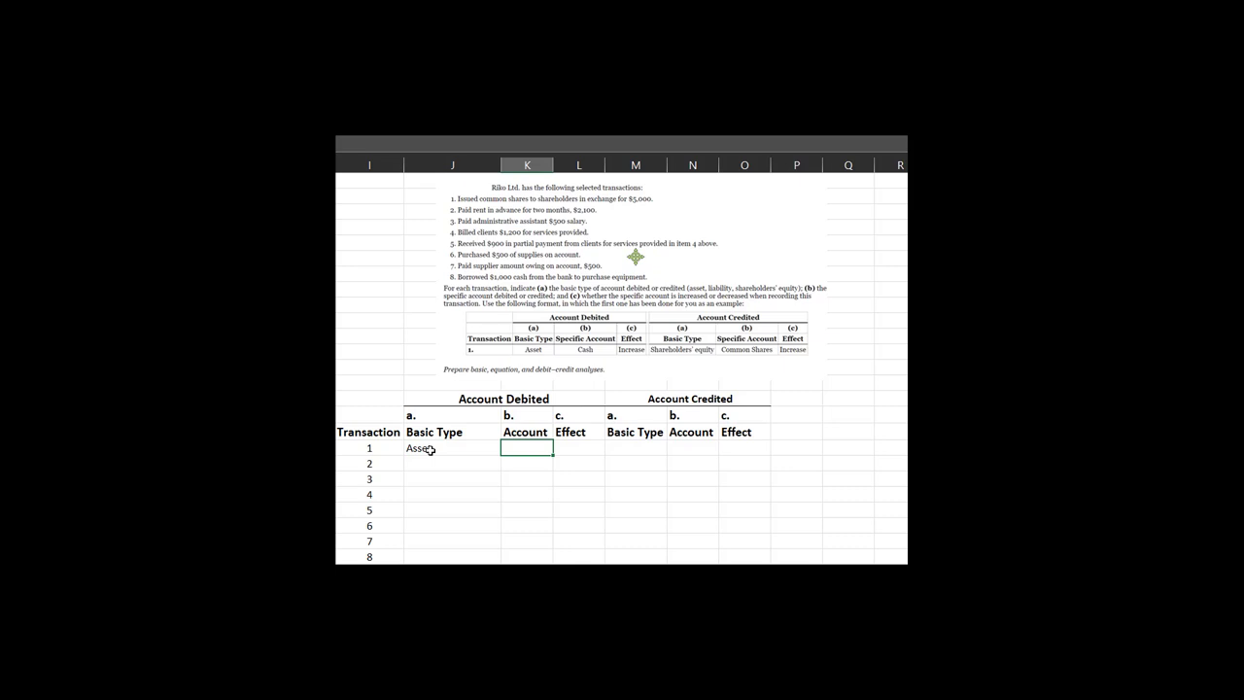
text(Cash)
click(580, 444)
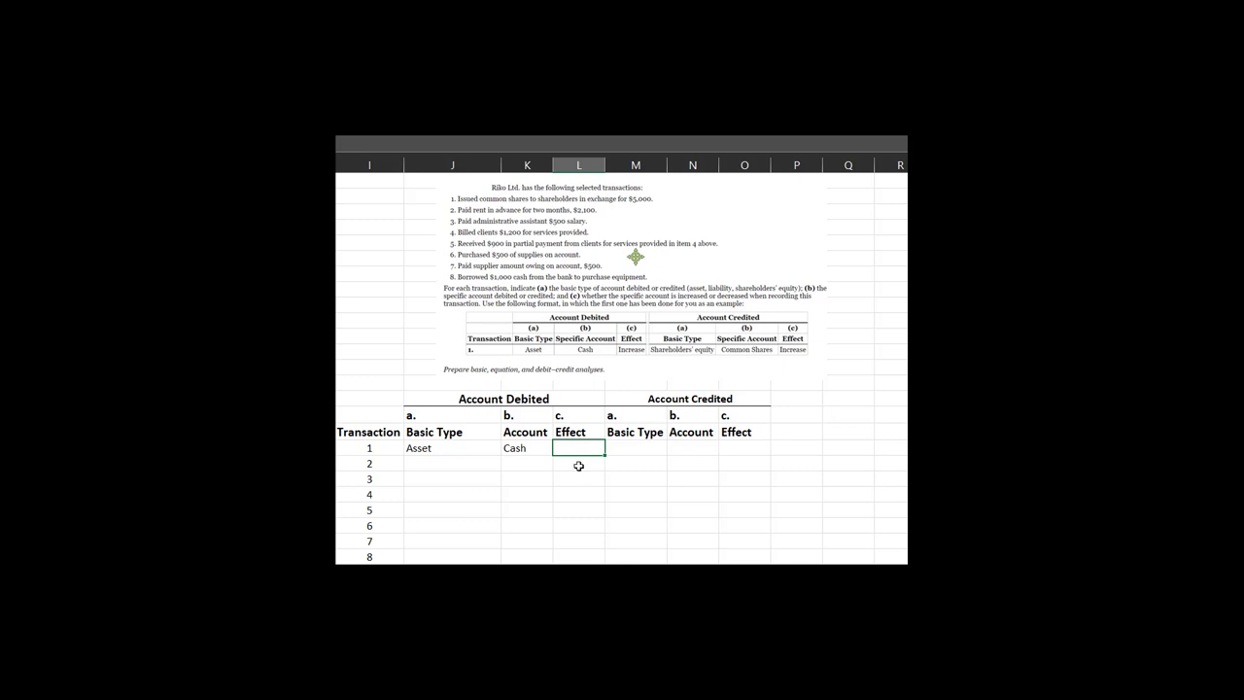
text(Increase)
key(Tab)
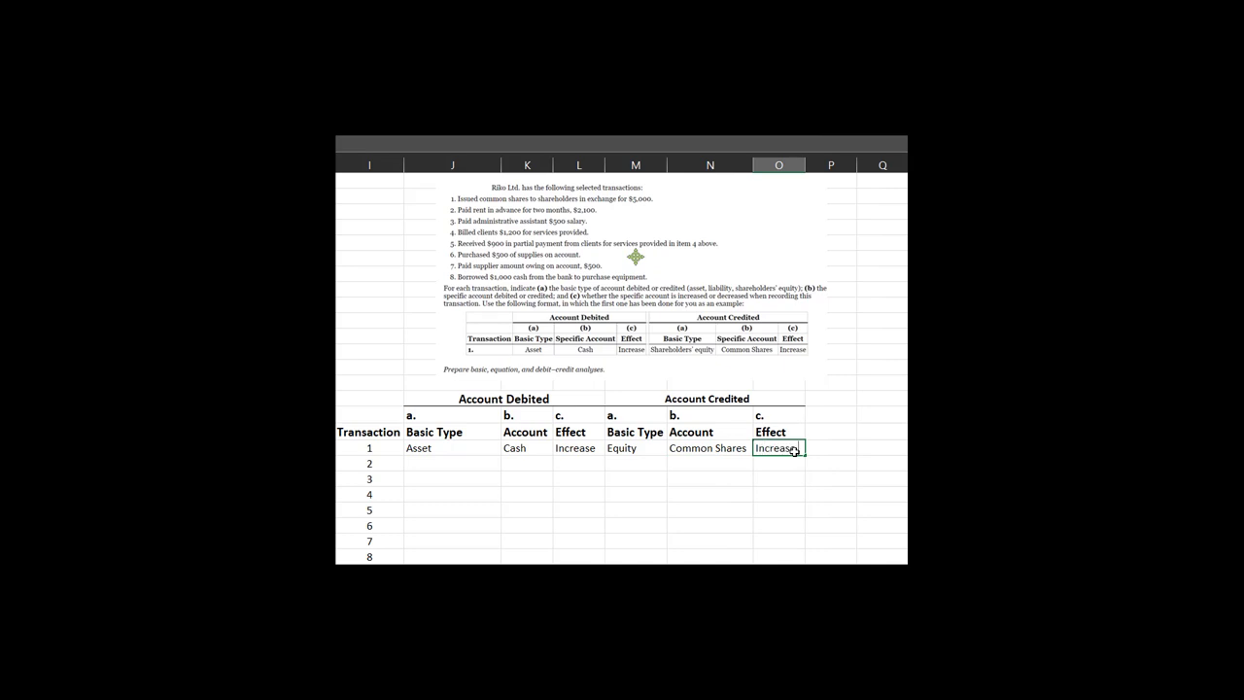
Confirm transaction 1's credited Increase and enter the Dr. Cash line with a 5,000 amount.
key(Tab)
key(Return)
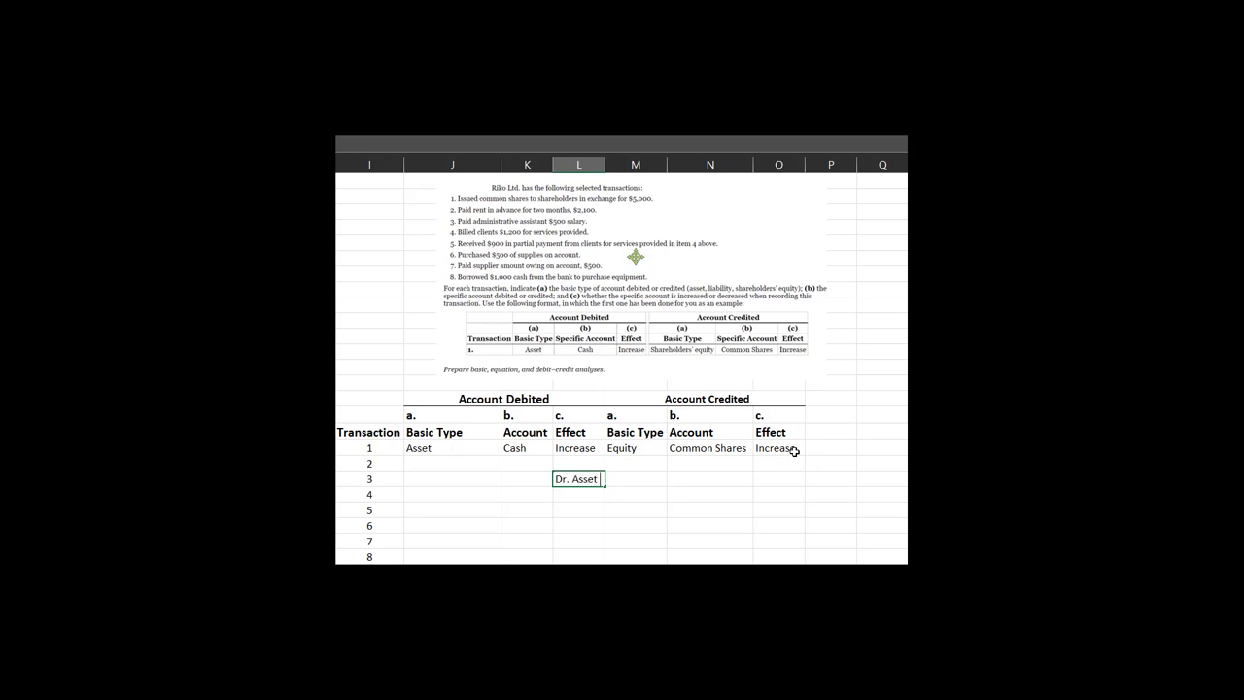
key(Tab)
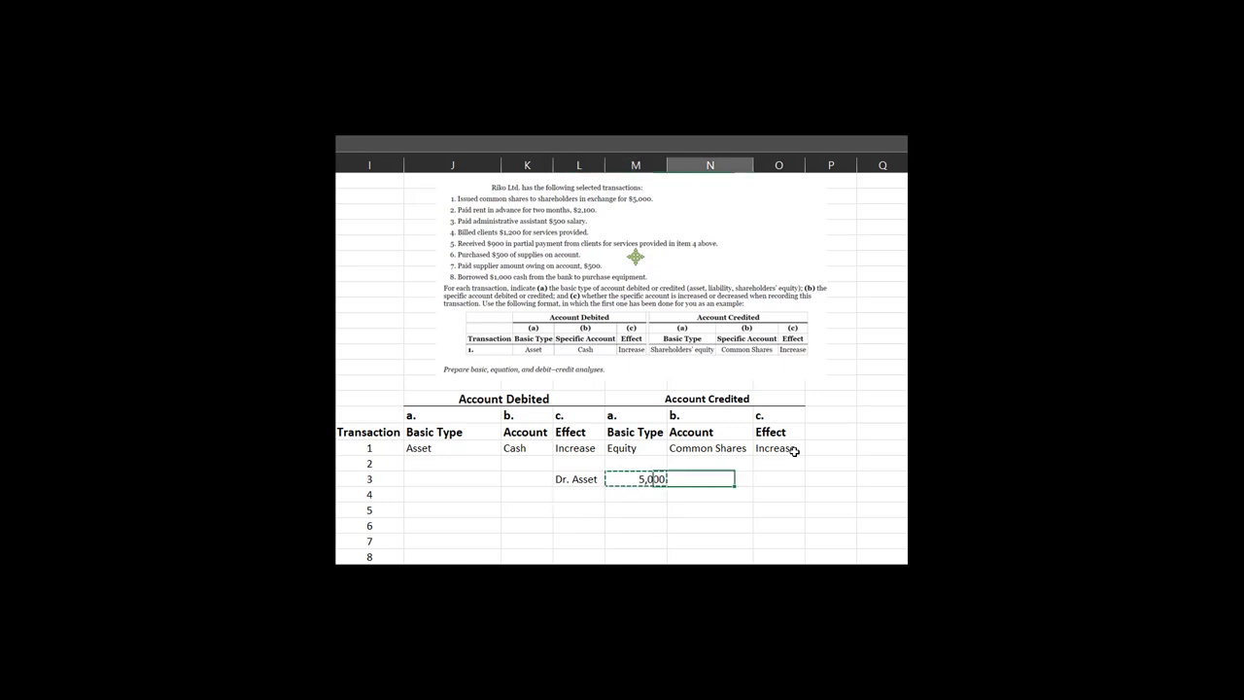
key(ctrl+v)
key(shift+Left)
key(BackSpace)
key(Return)
key(Up)
key(Left)
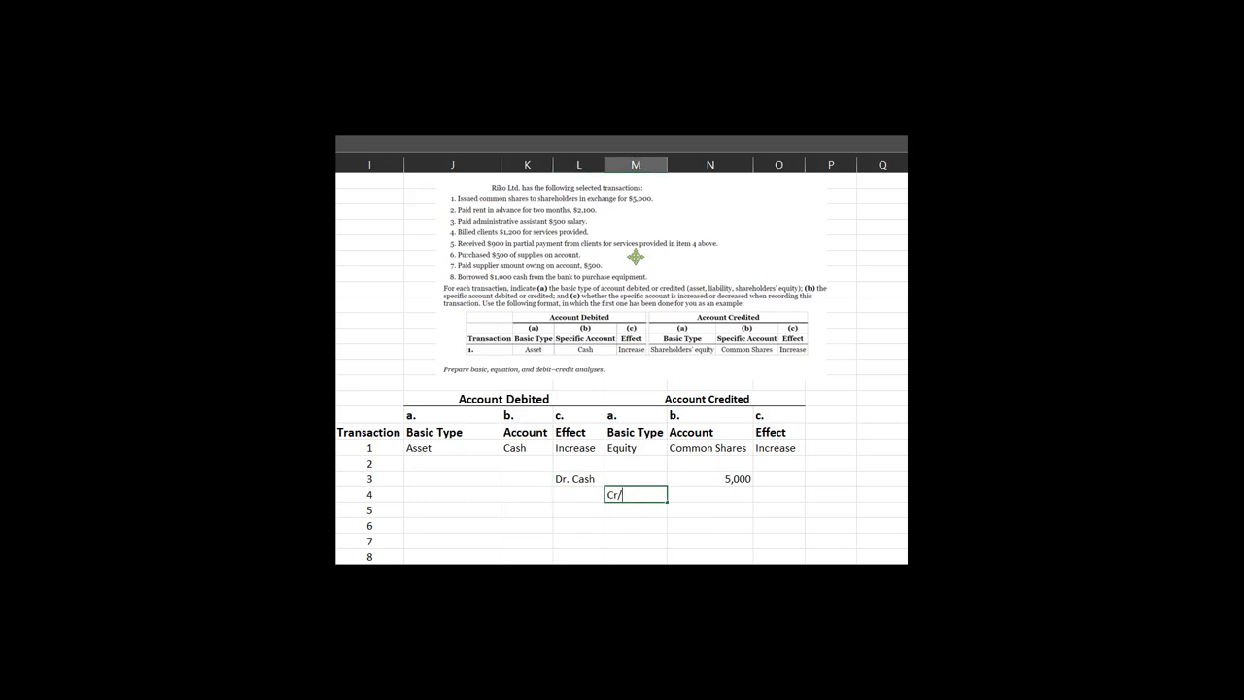
Add the Cr. Common Shares line and the note 'To record issuance of common shares'.
text(. Common Shares)
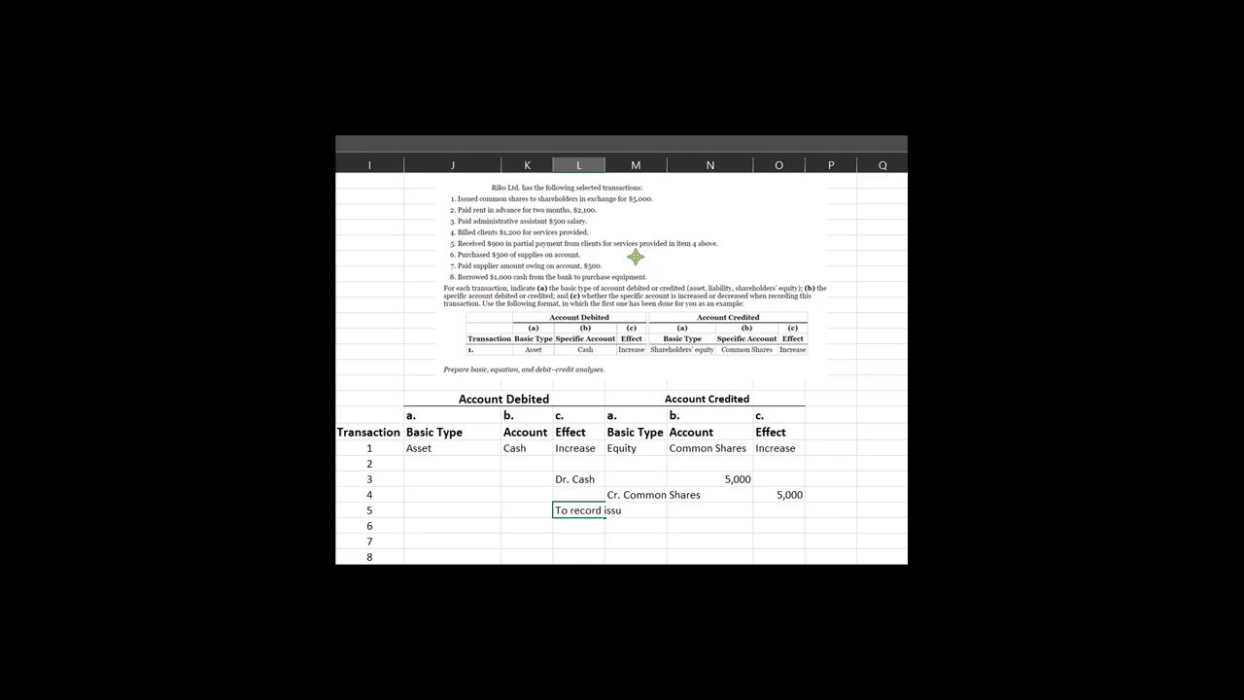
text(f sh)
key(BackSpace)
key(BackSpace)
text(common shares)
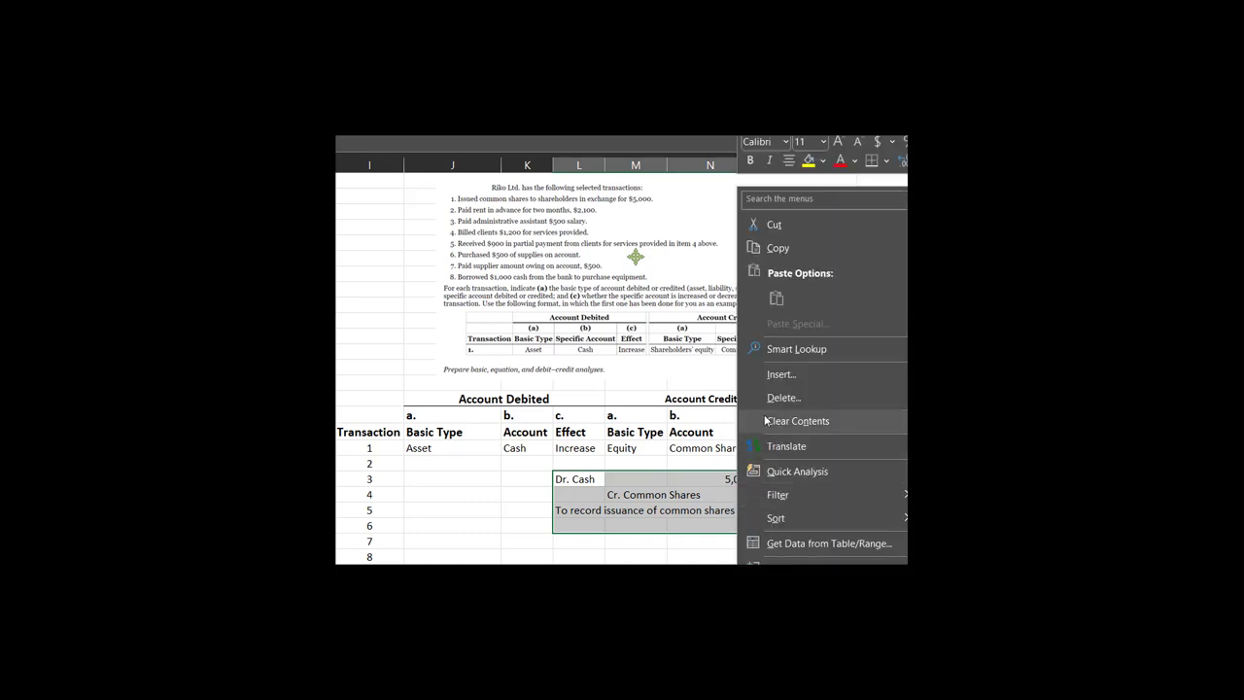
Select the sample journal entry in L3:O5 and bring up its context menu to clear it.
key(Escape)
click(491, 477)
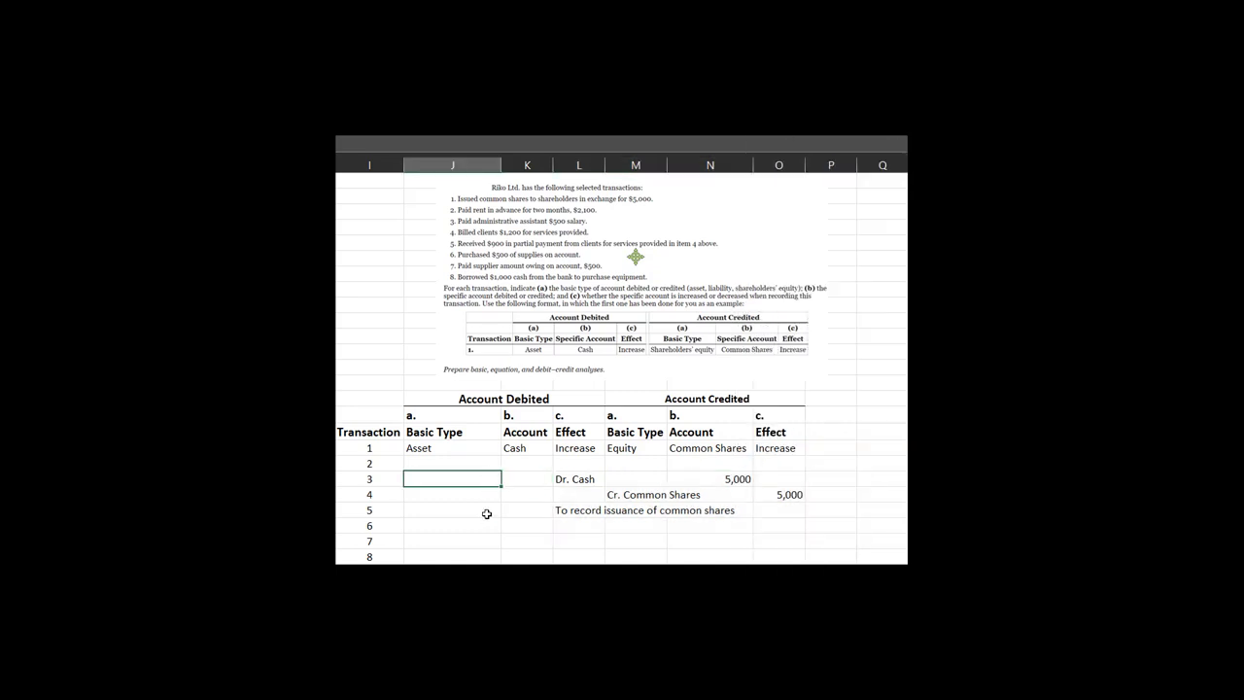
click(442, 447)
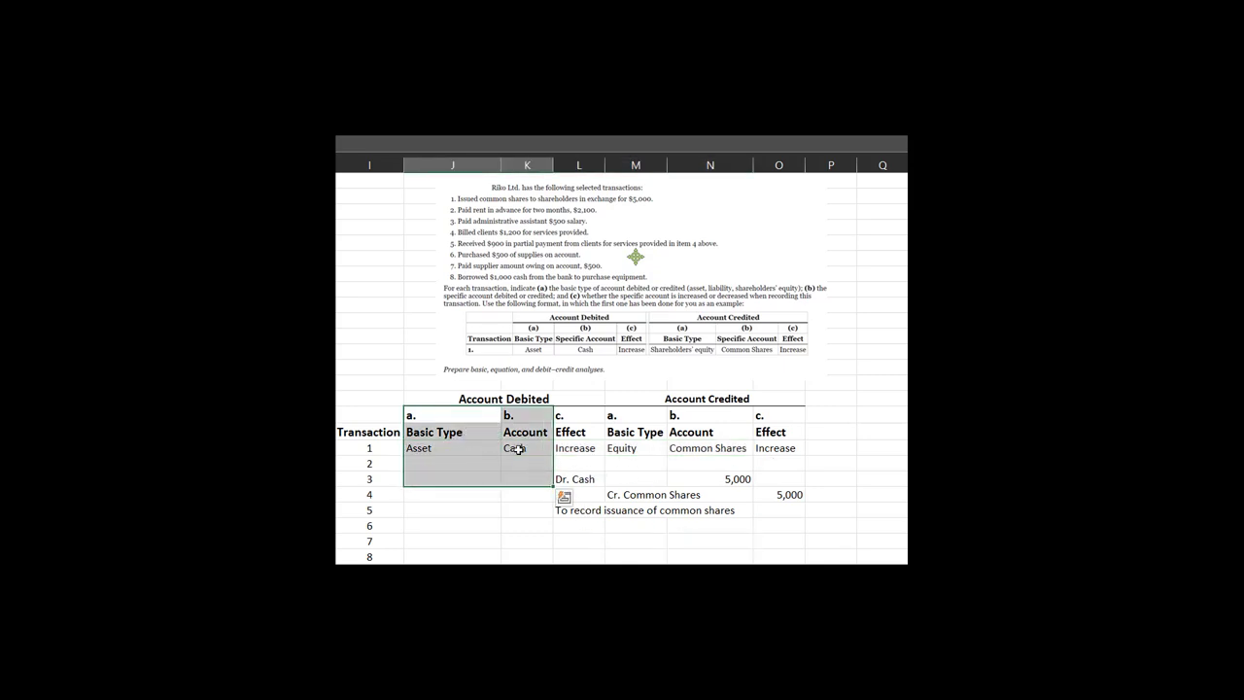
click(436, 447)
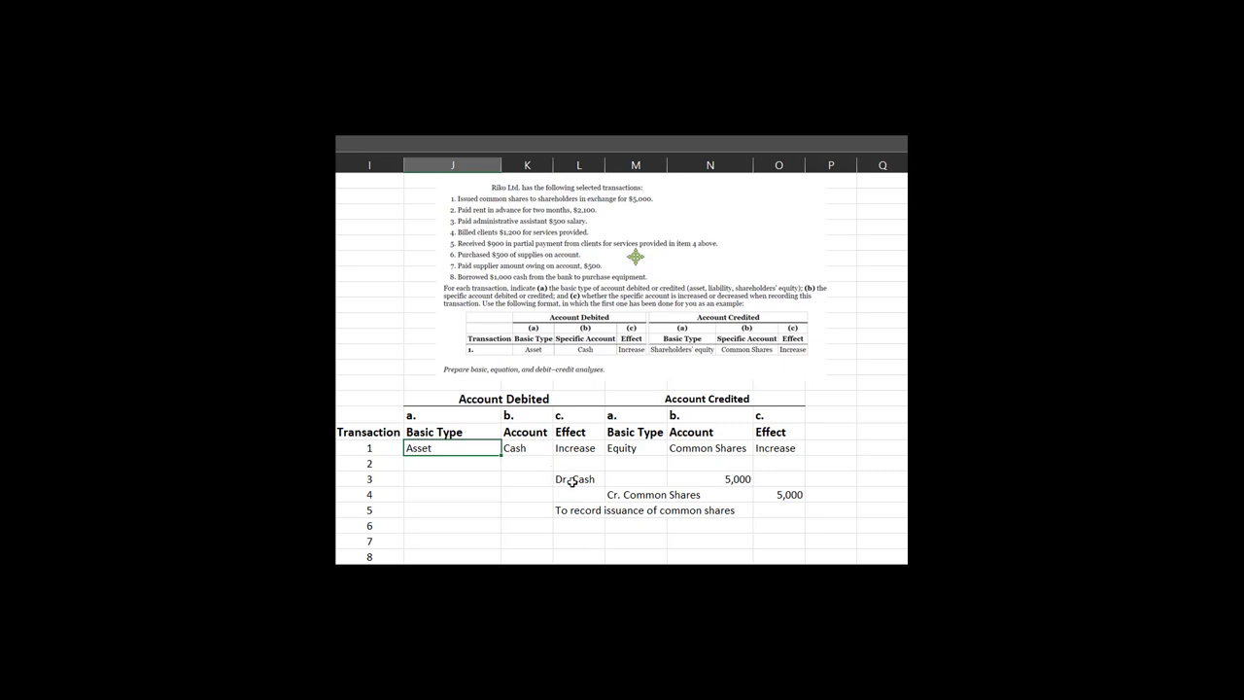
drag(567, 478, 775, 509)
right_click(637, 485)
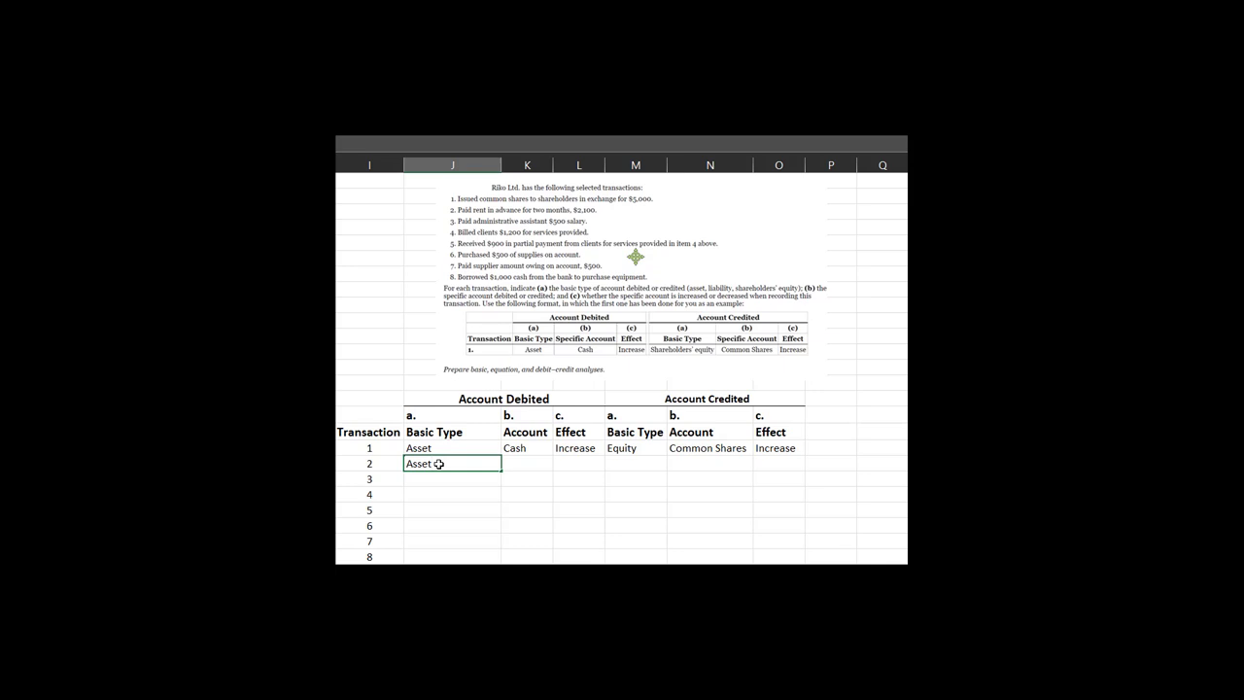
Enter Prepaid Rent, Increase as transaction 2's debit and autofit column K to fit.
key(Tab)
text(Pre)
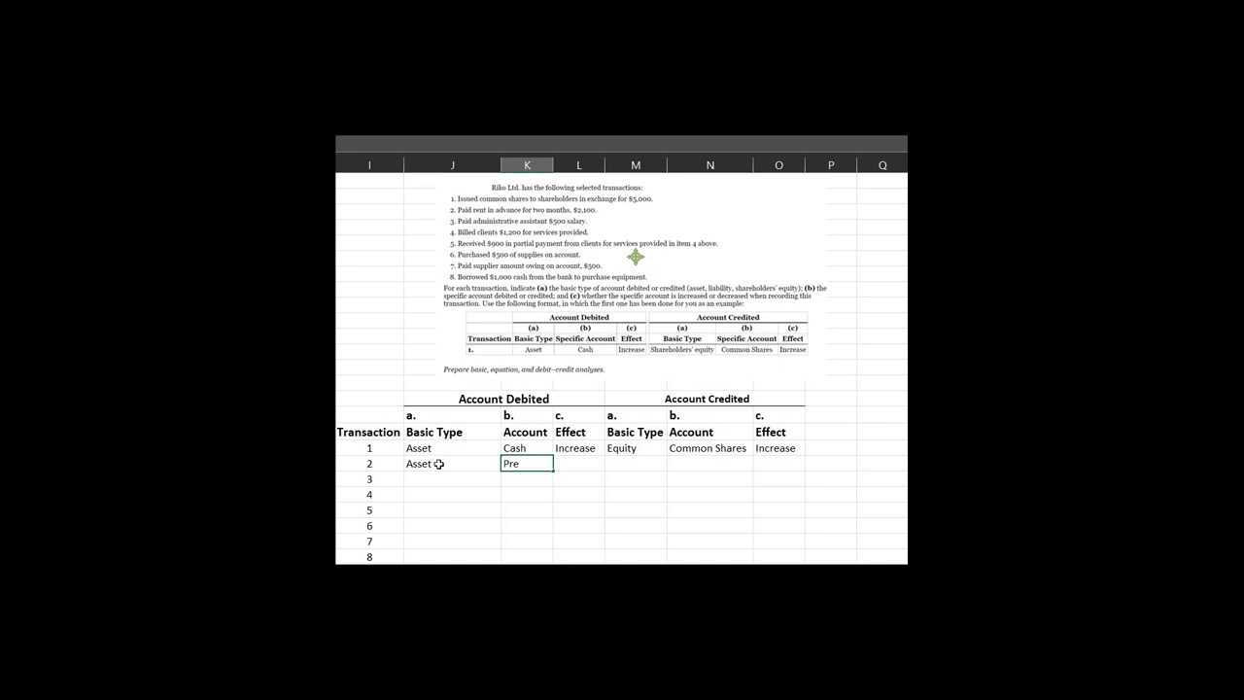
text(paid Rent)
key(Return)
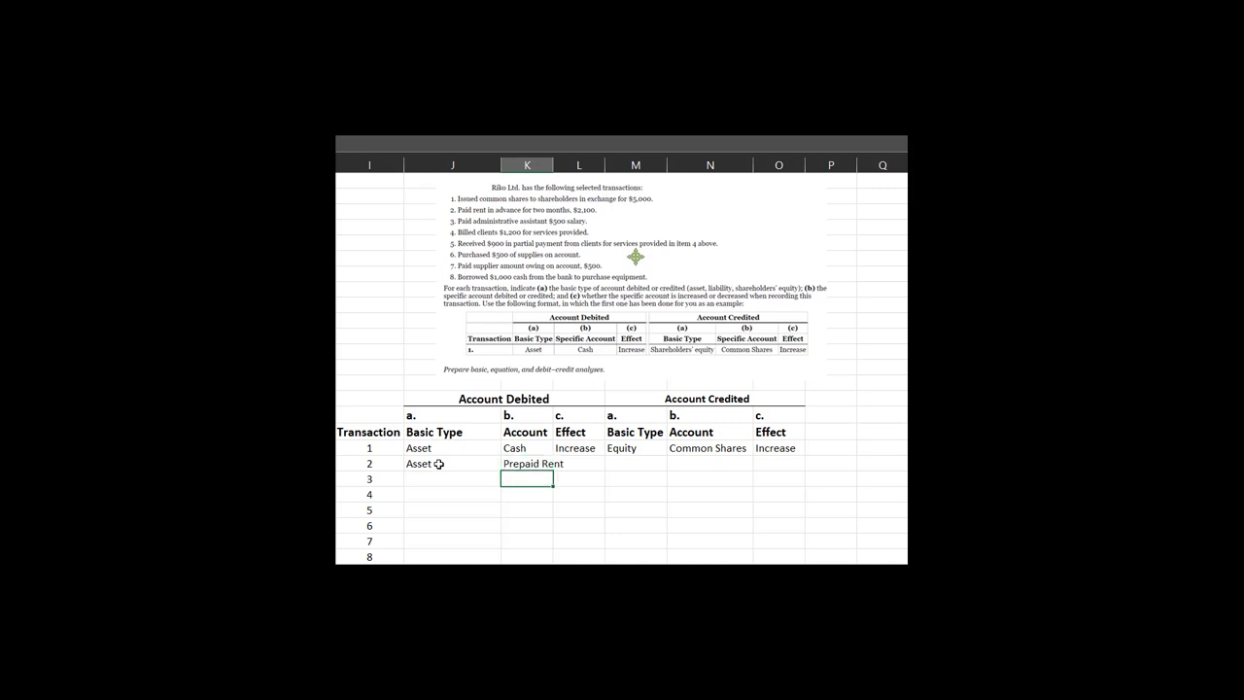
double_click(552, 166)
click(599, 461)
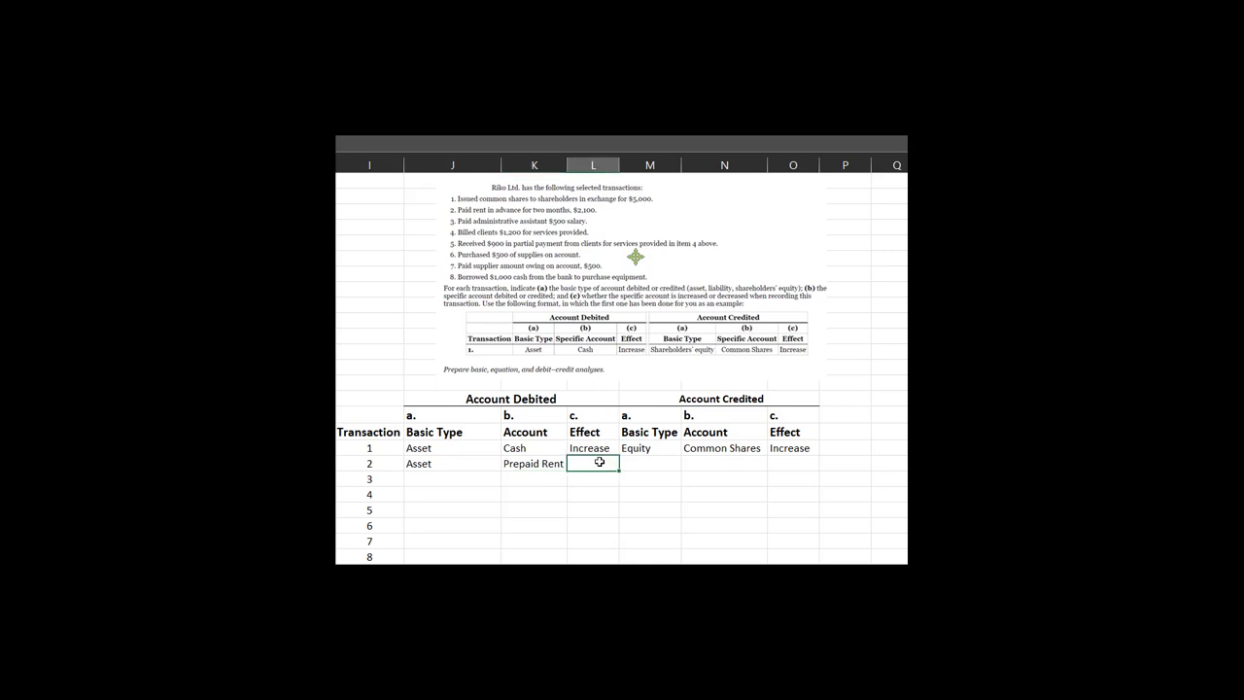
text(Increase)
key(Return)
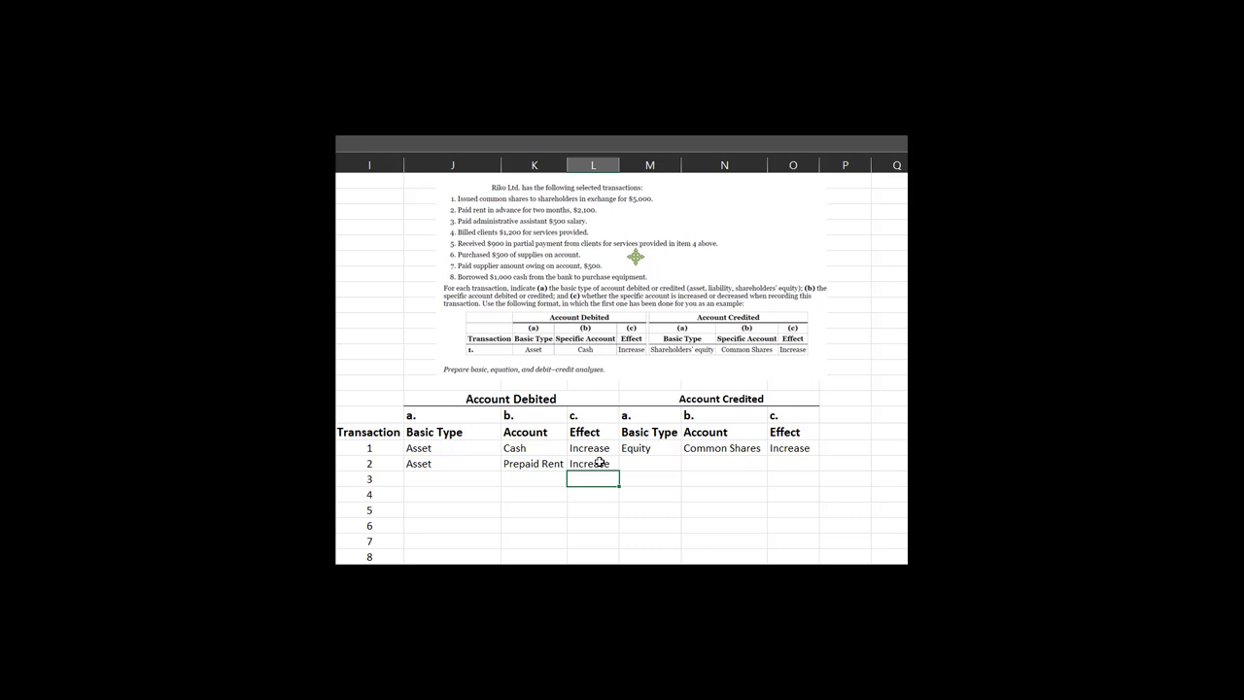
Enter transaction 2's credited side as Asset, Cash, Decrease.
key(Up)
key(Right)
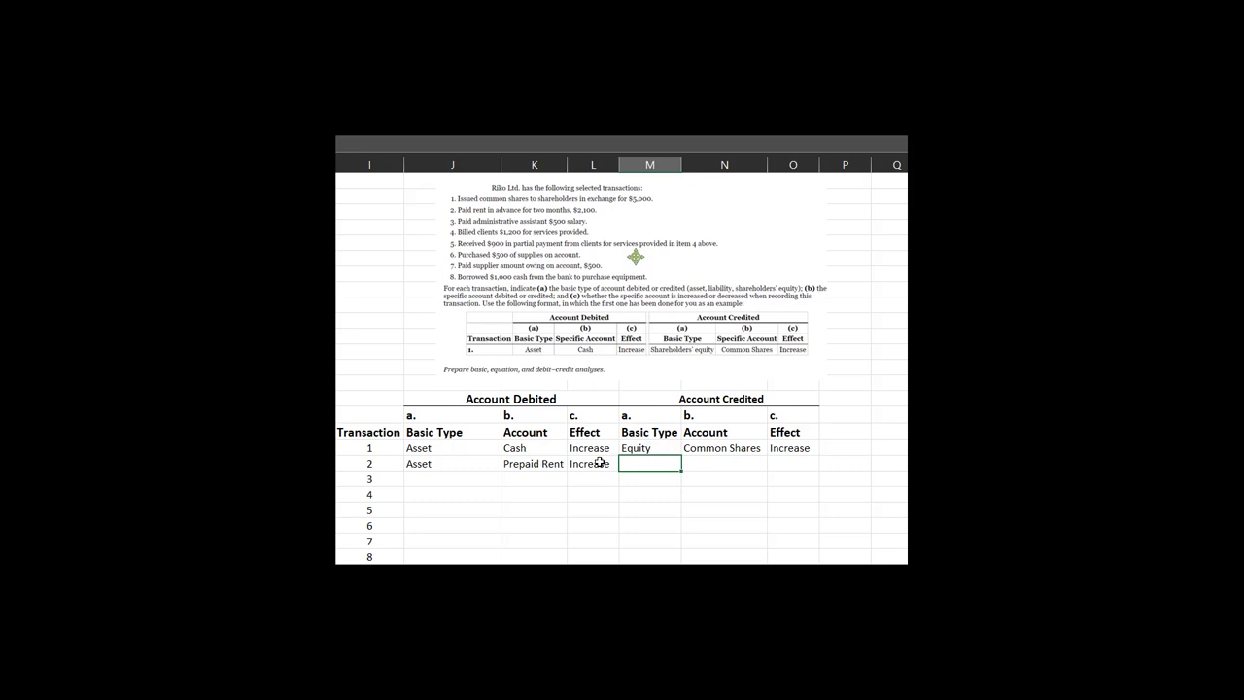
text(Asset)
key(Return)
key(Up)
key(Right)
text(Cash)
key(Return)
key(Up)
key(Right)
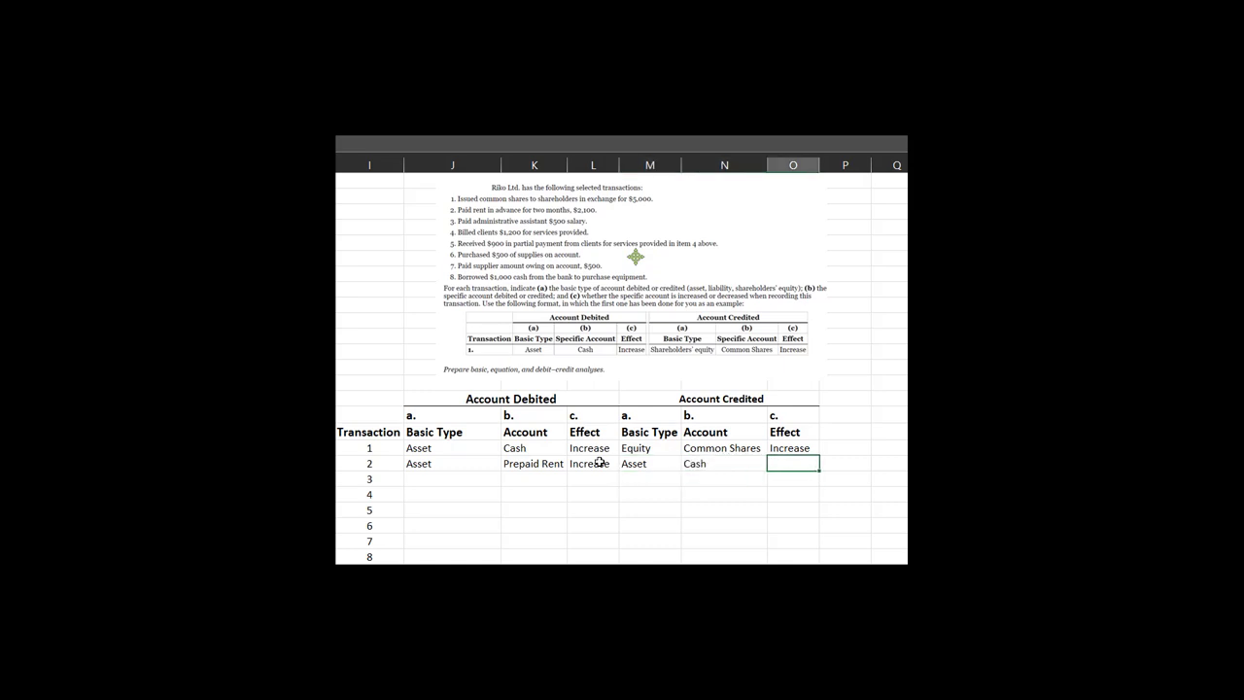
text(Decrease)
key(Return)
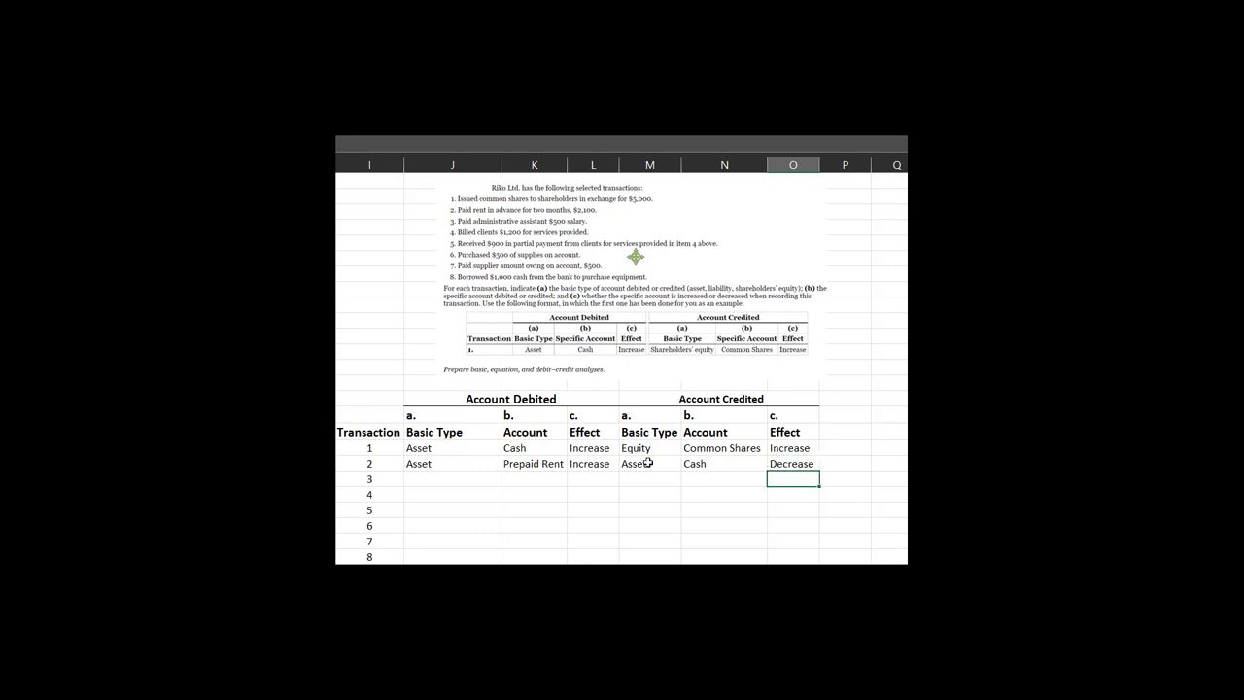
click(736, 467)
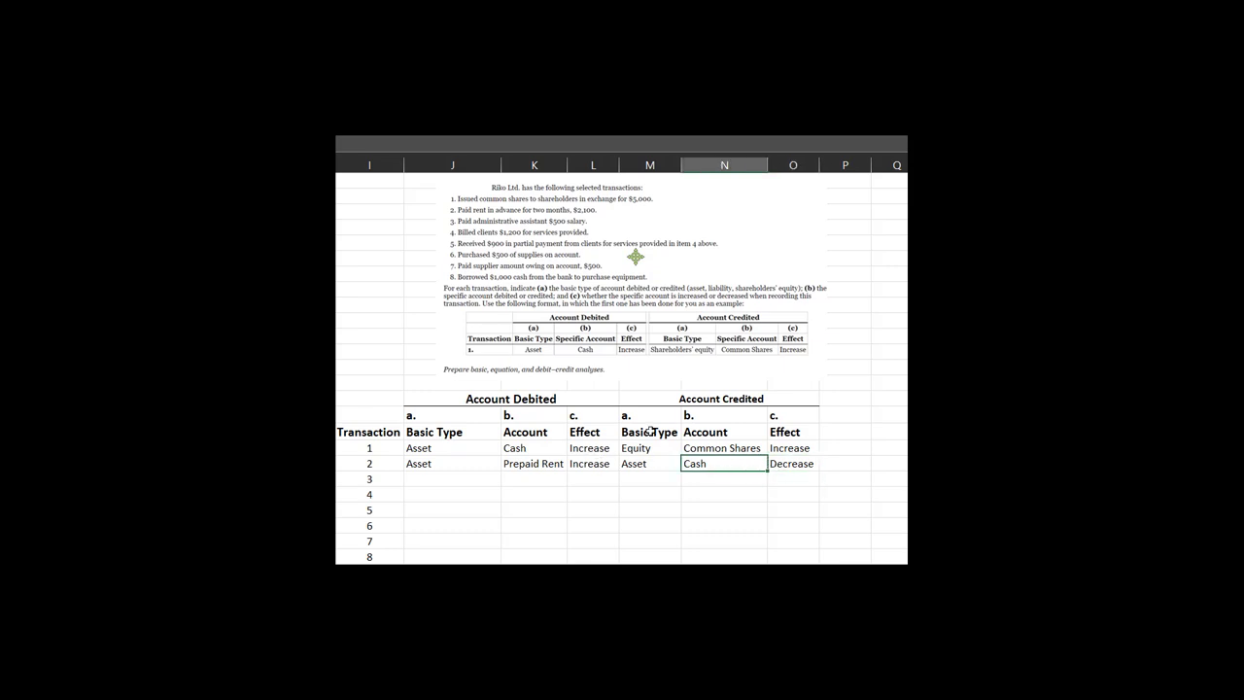
click(525, 465)
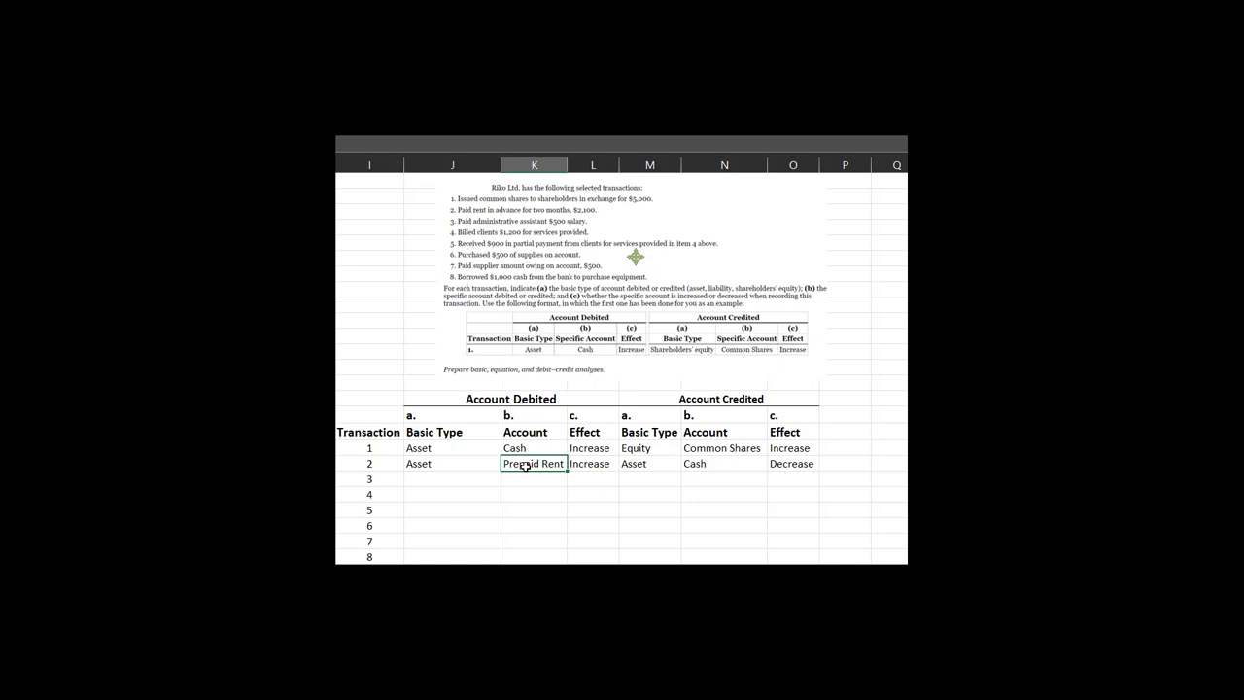
click(484, 482)
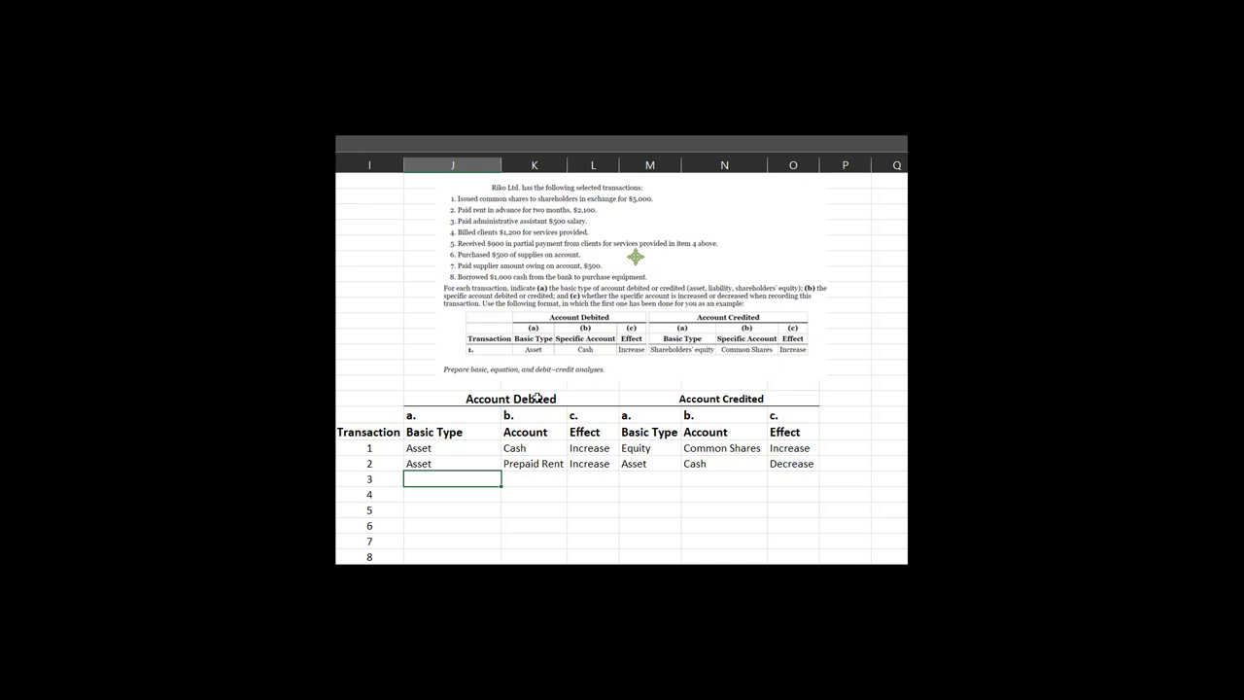
Enter Equity and Salaries Expense (IS) as transaction 3's debit, widening column K to fit.
text(Equity)
key(Tab)
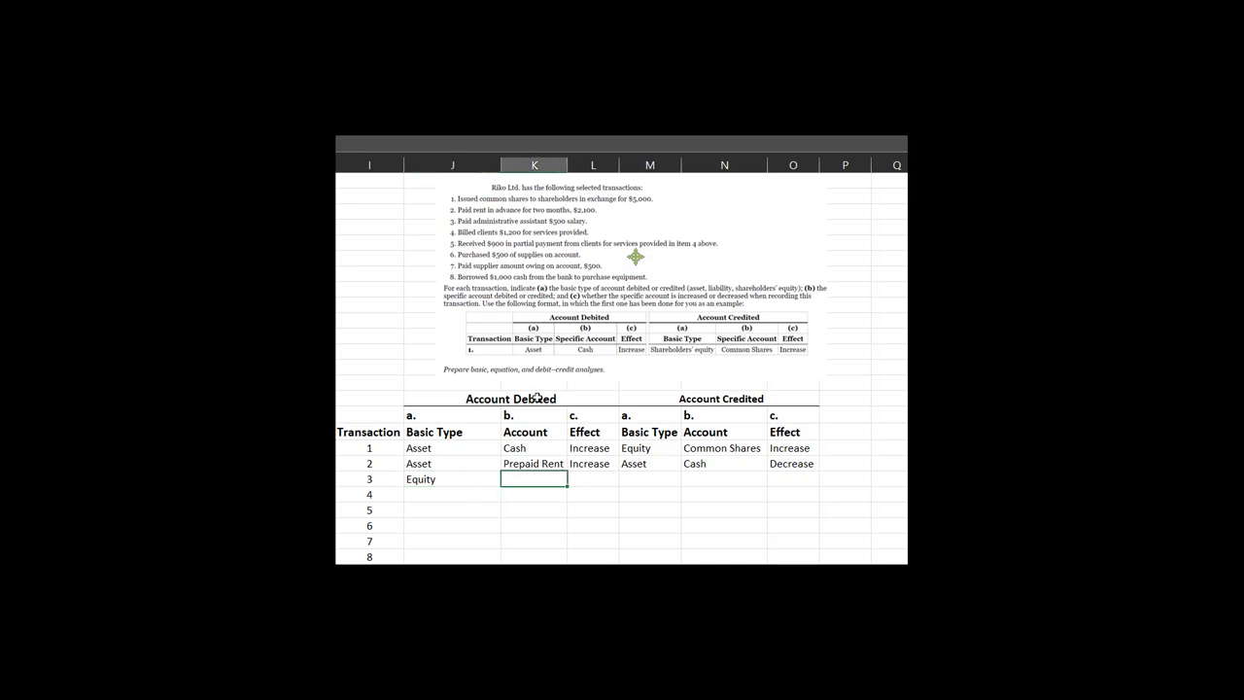
text(Salaries Exp)
text(ense)
key(Return)
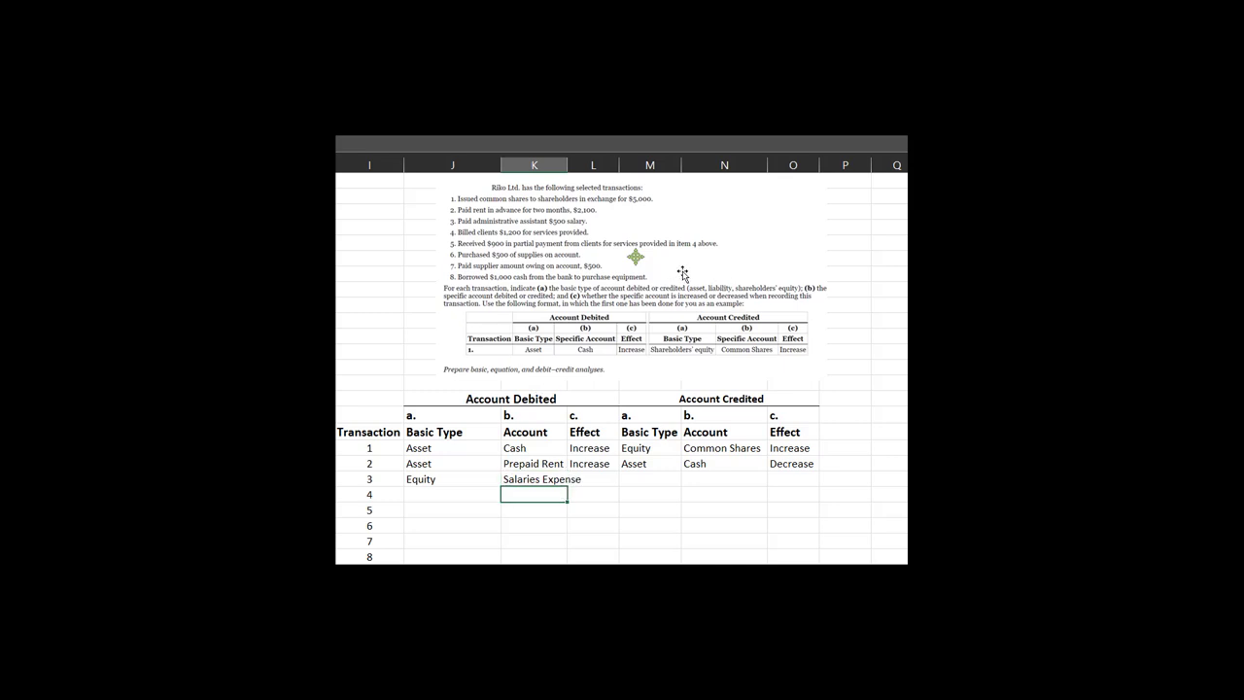
double_click(567, 165)
click(568, 164)
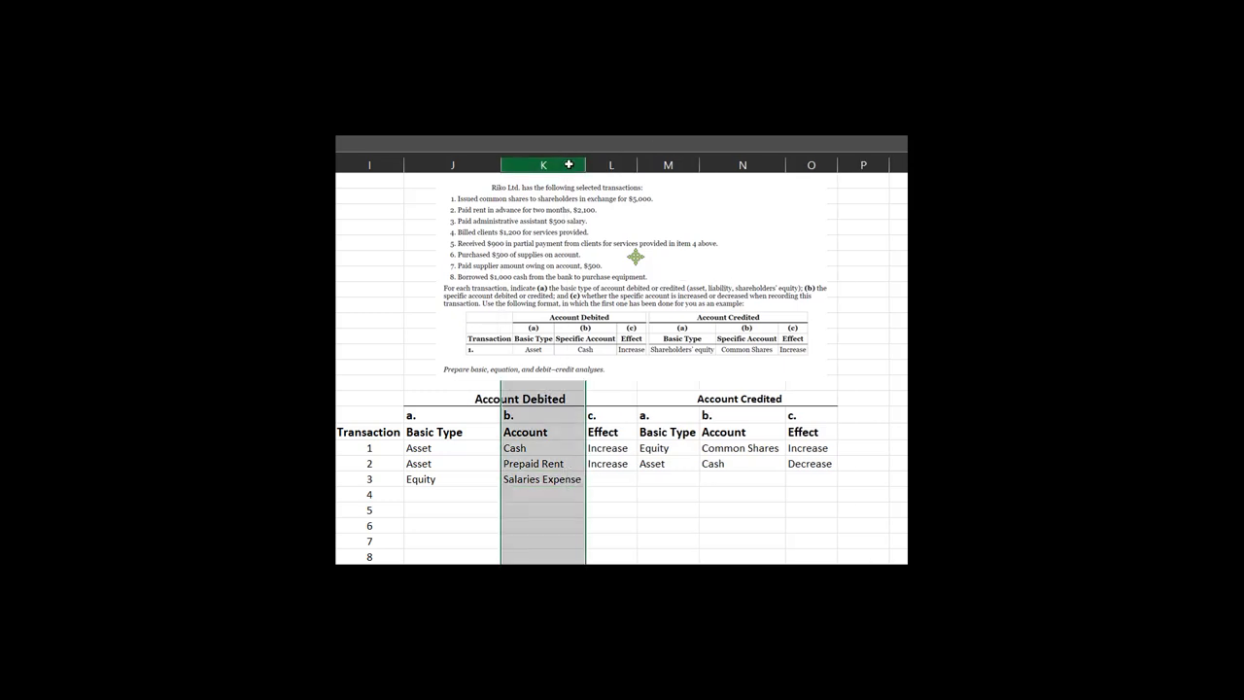
drag(585, 165, 602, 164)
click(566, 480)
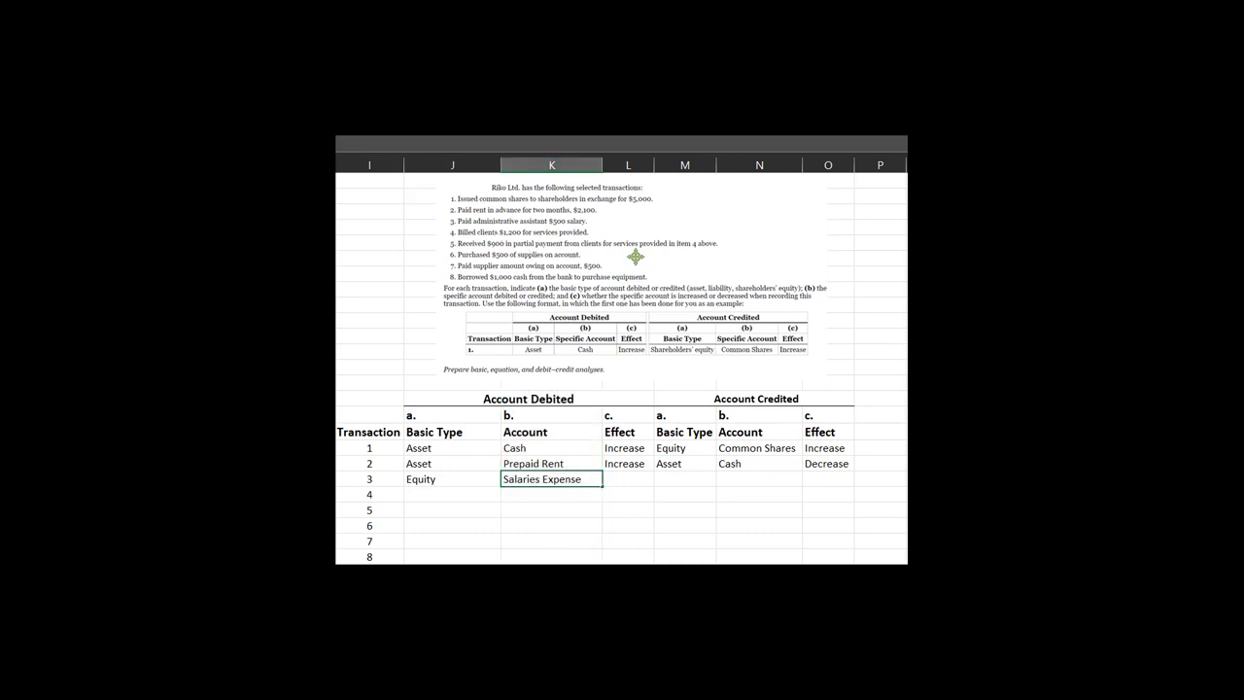
text((IS)
click(633, 482)
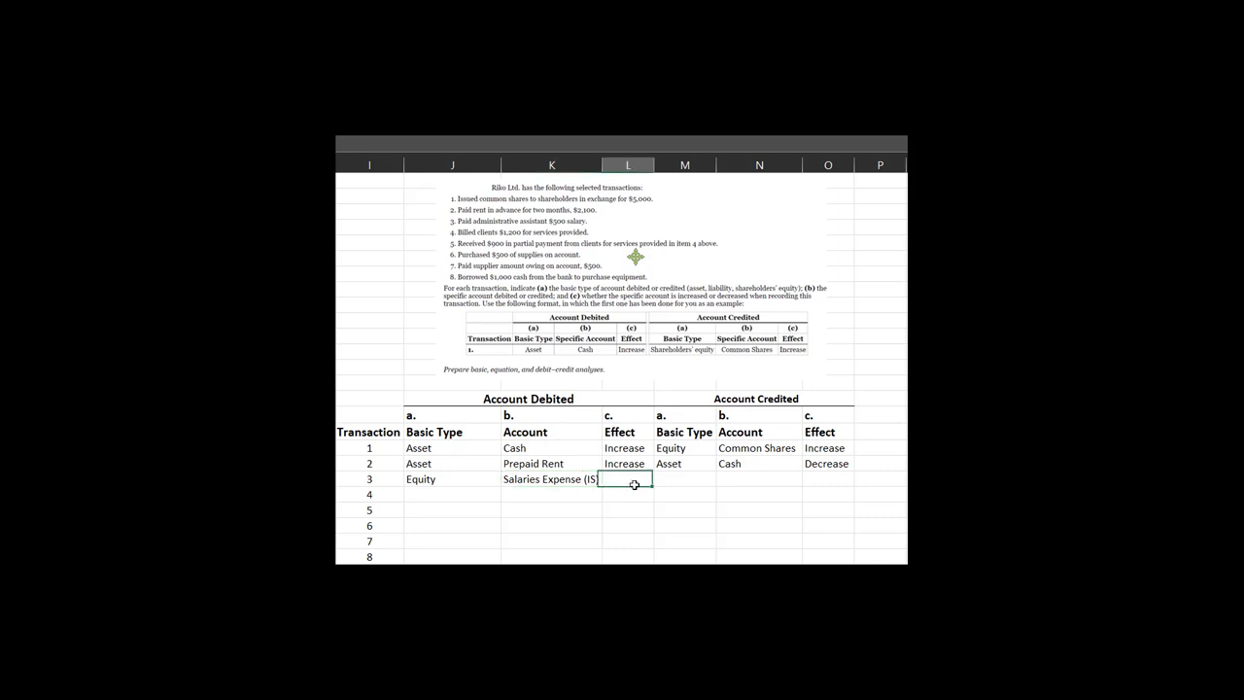
Set transaction 3's debit effect to Decrease.
text(Inc)
key(BackSpace)
key(BackSpace)
key(BackSpace)
key(BackSpace)
text(Decrease)
key(Return)
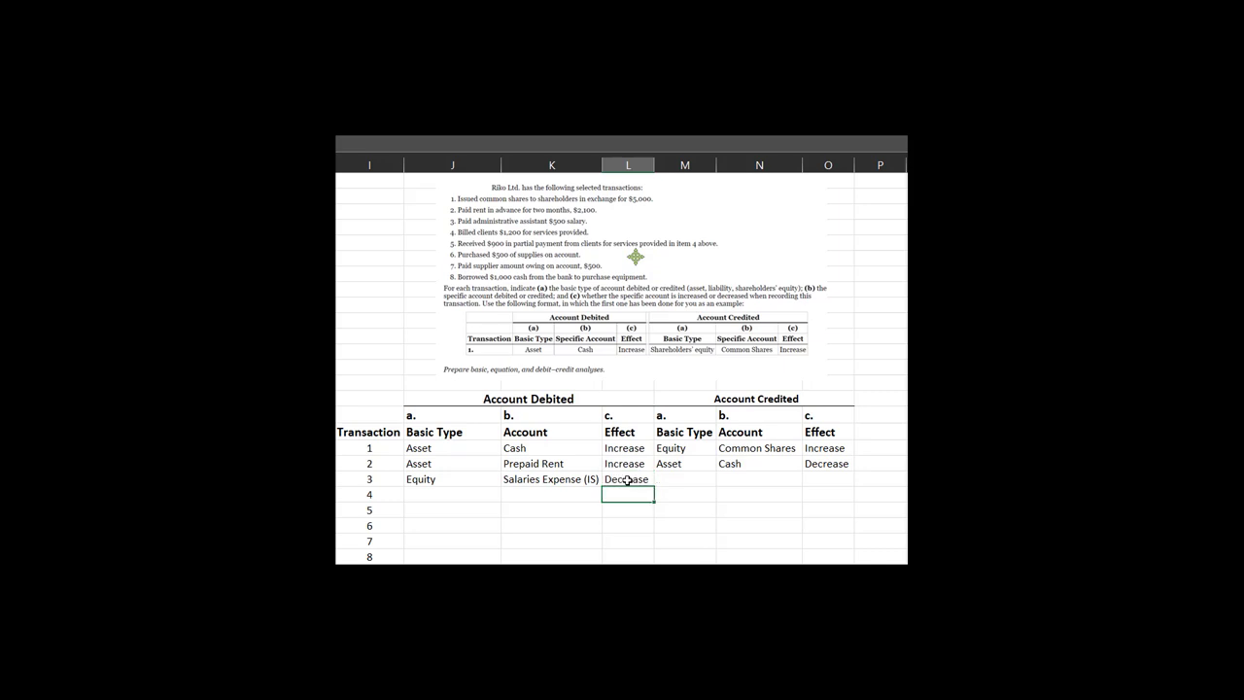
click(627, 480)
Enter transaction 3's credited side as Asset, Cash, Decrease.
key(Left)
key(Left)
key(Right)
key(Right)
key(Right)
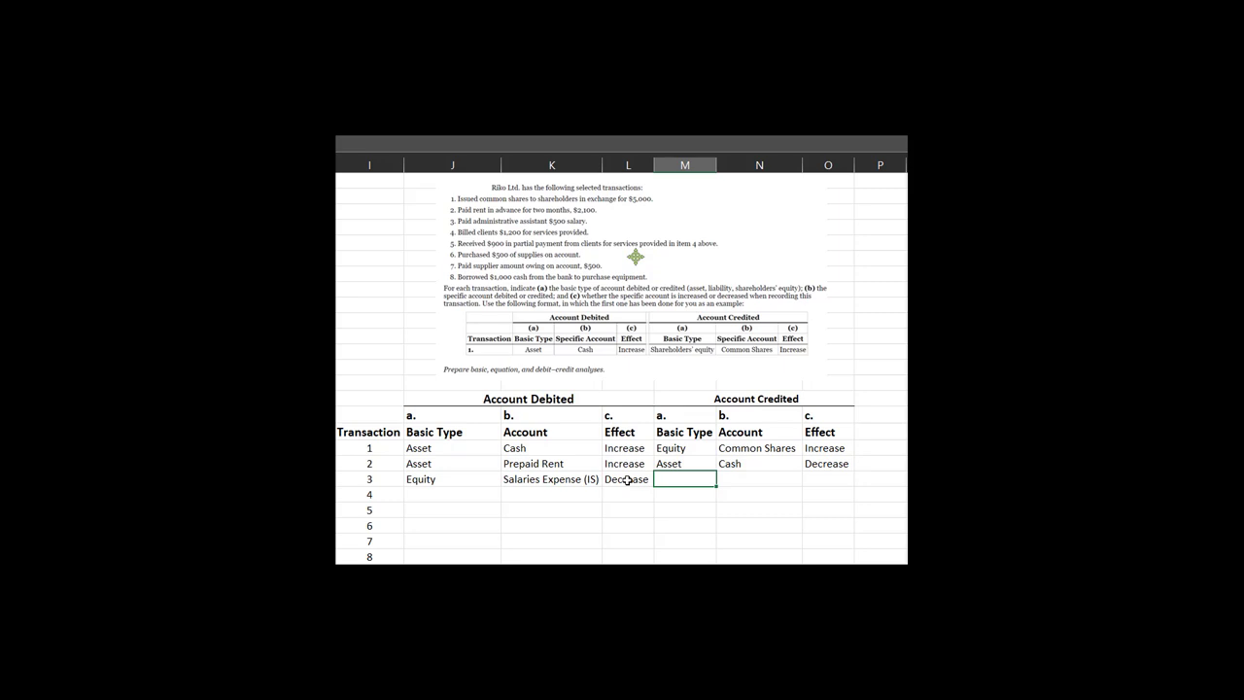
text(Asset)
key(Tab)
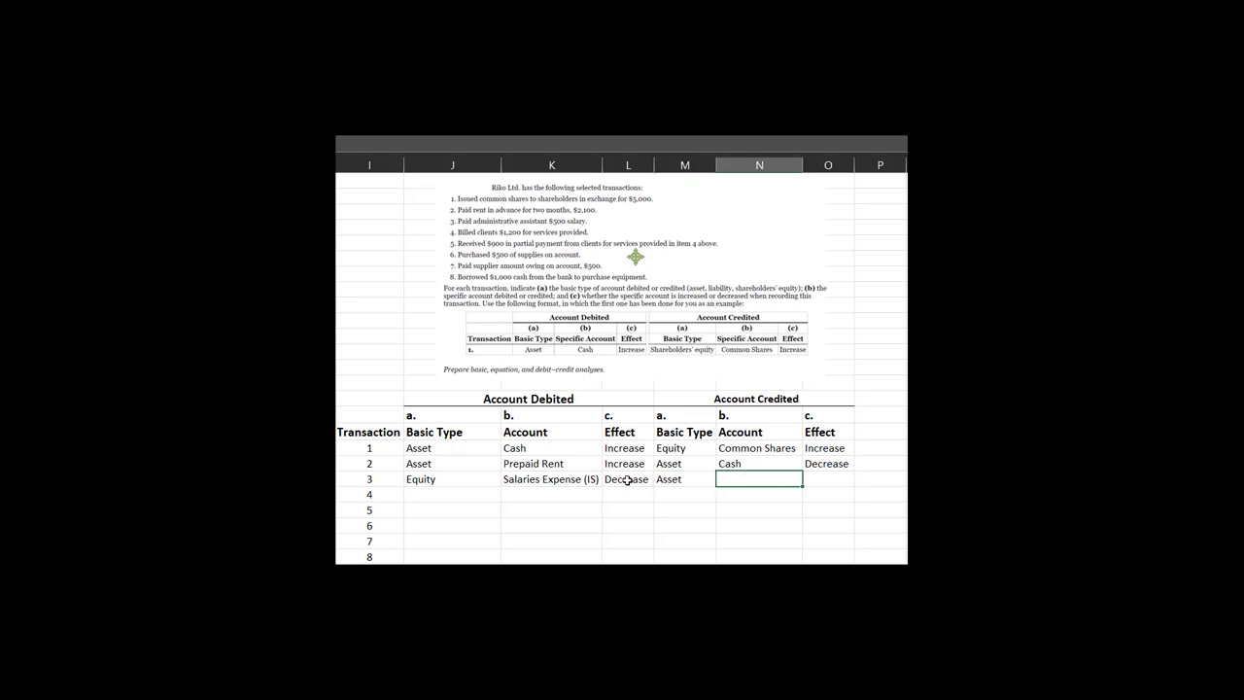
text(Casj)
key(BackSpace)
text(h)
key(Tab)
text(Decrease)
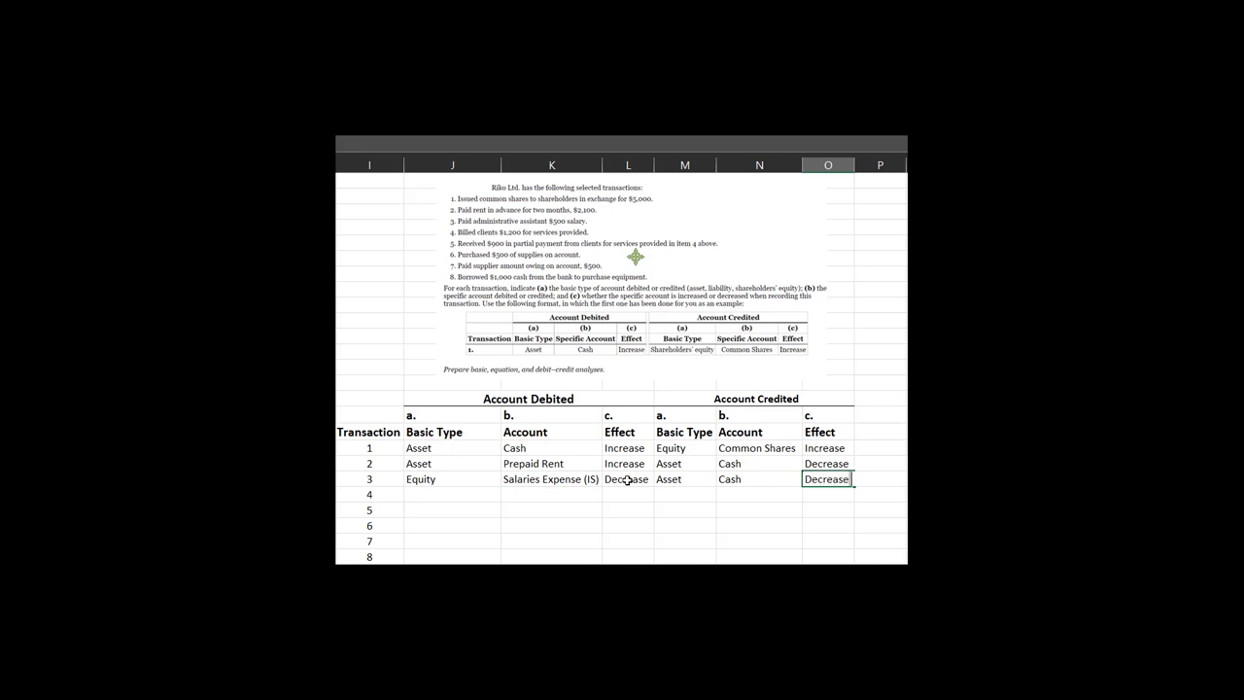
key(Return)
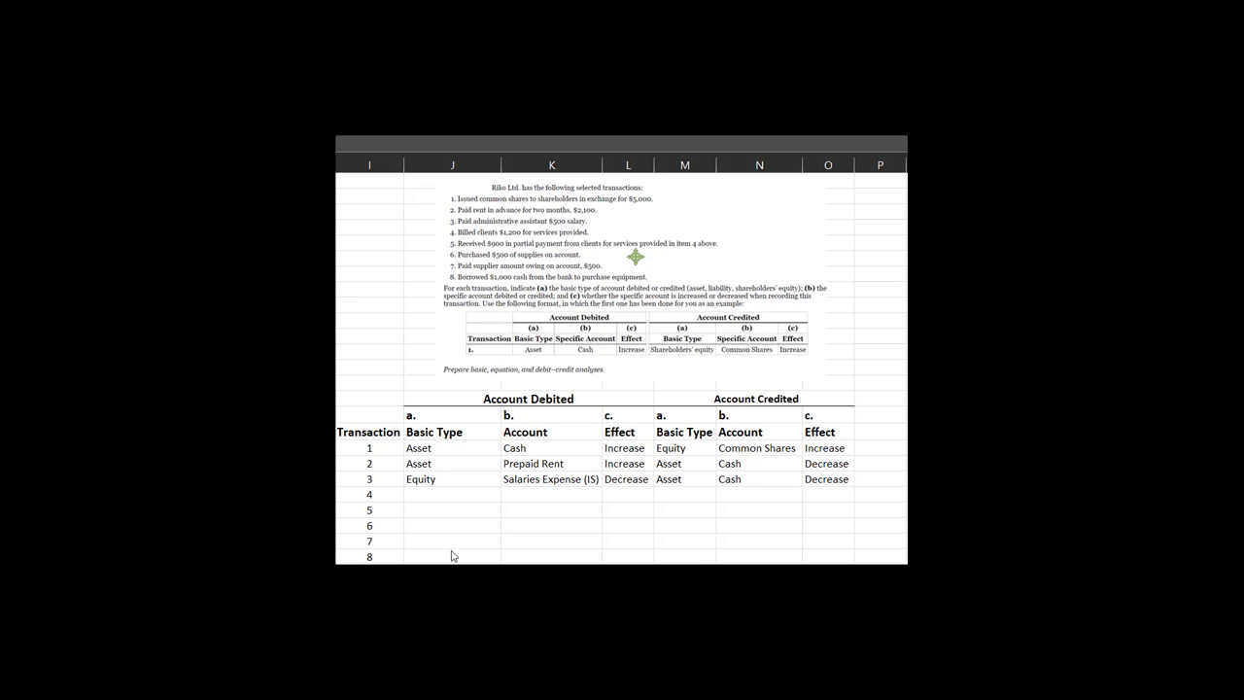
Enter transaction 4's debited side as Asset, AR, Increase.
click(422, 495)
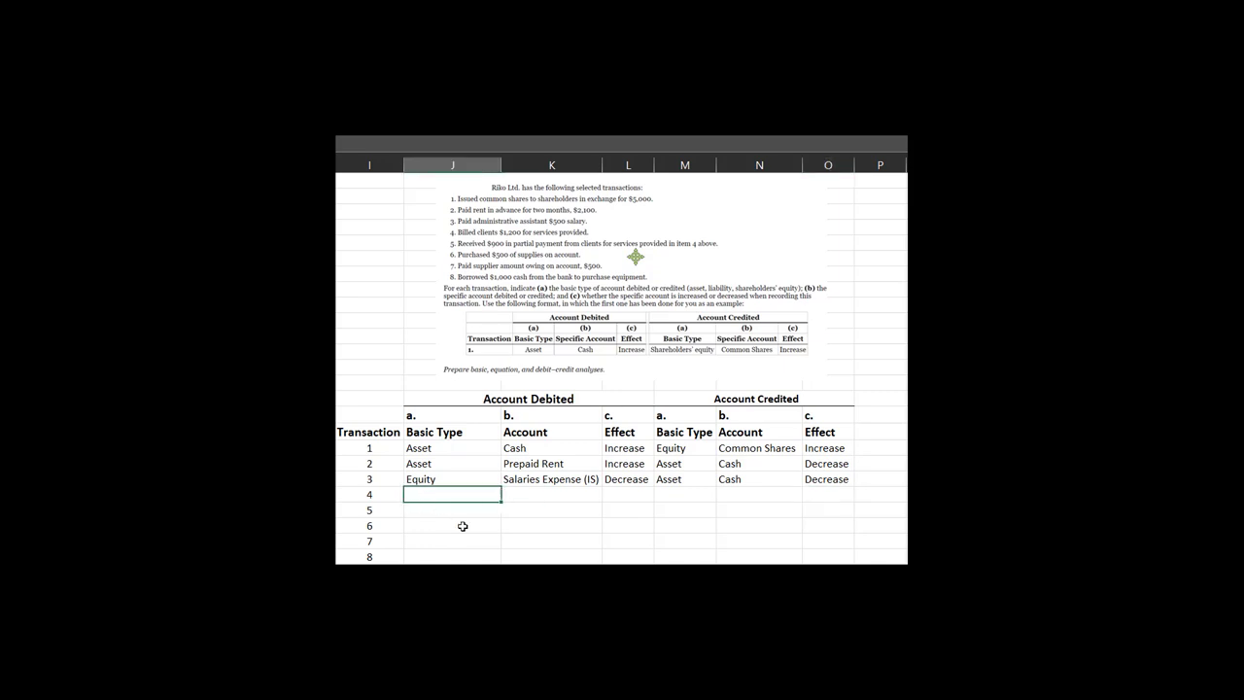
text(Asset)
key(Tab)
text(AR)
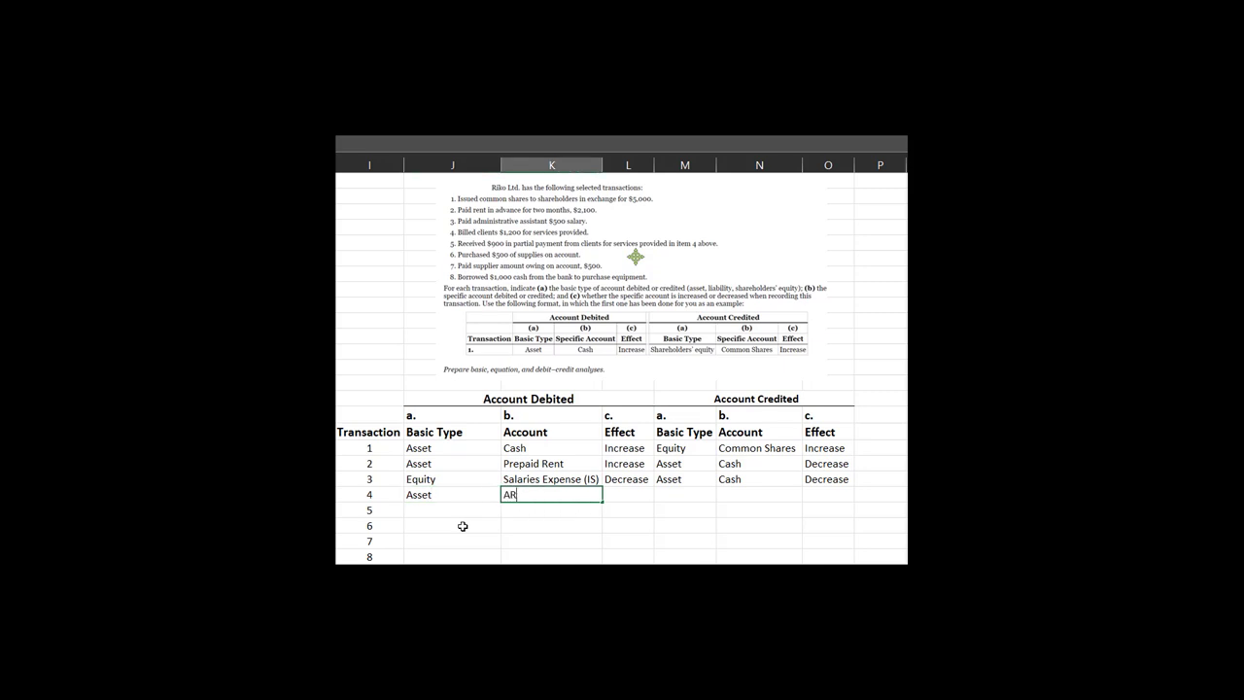
key(Return)
key(Up)
key(Right)
text(Increase)
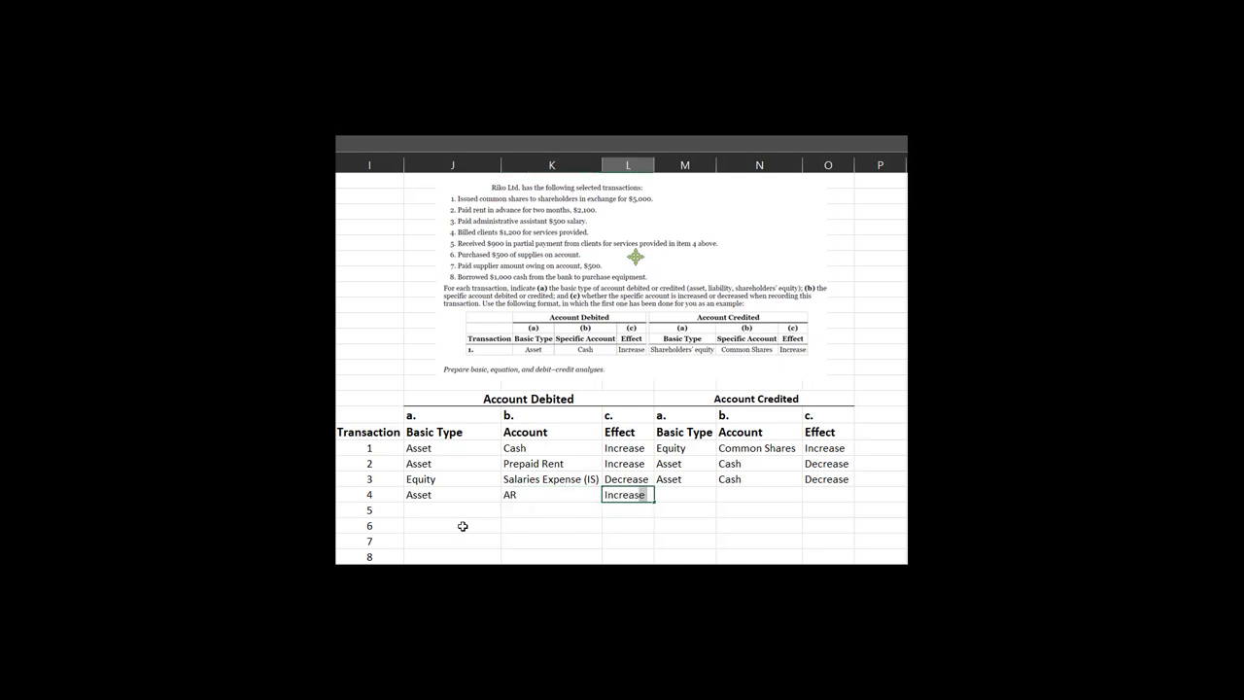
key(Return)
Enter transaction 4's credited side as Equity, Service Revenue, Increase.
key(Right)
key(Up)
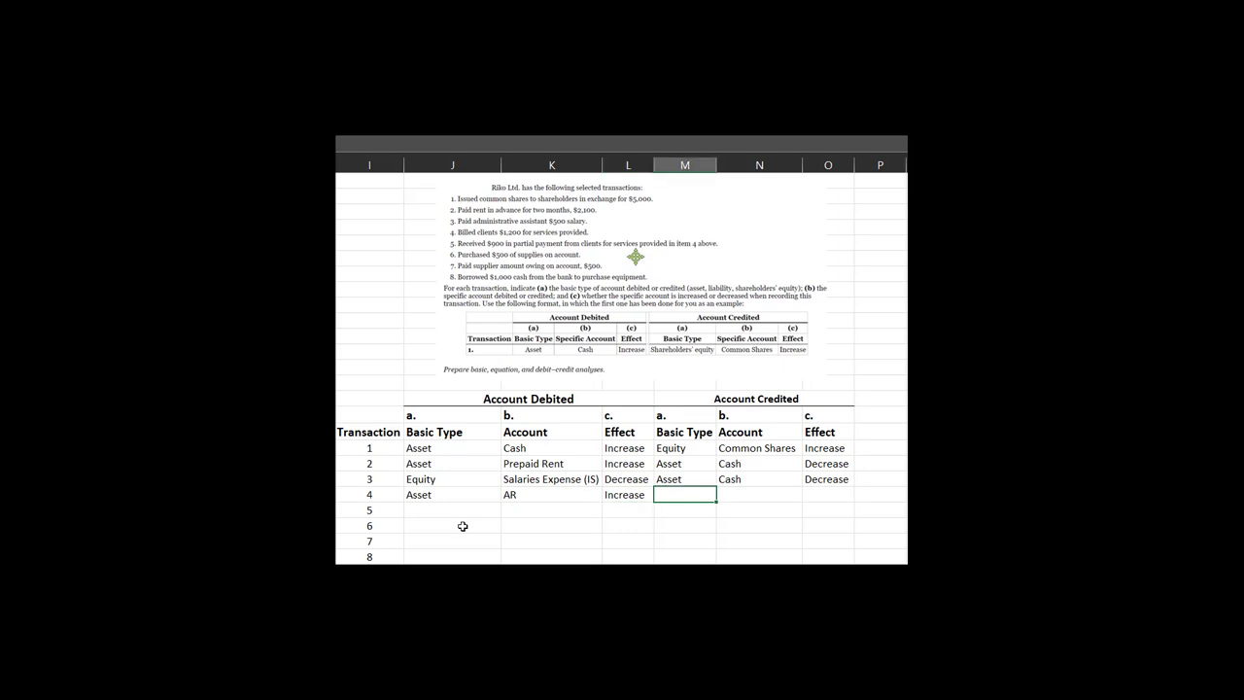
key(Right)
text(Servi)
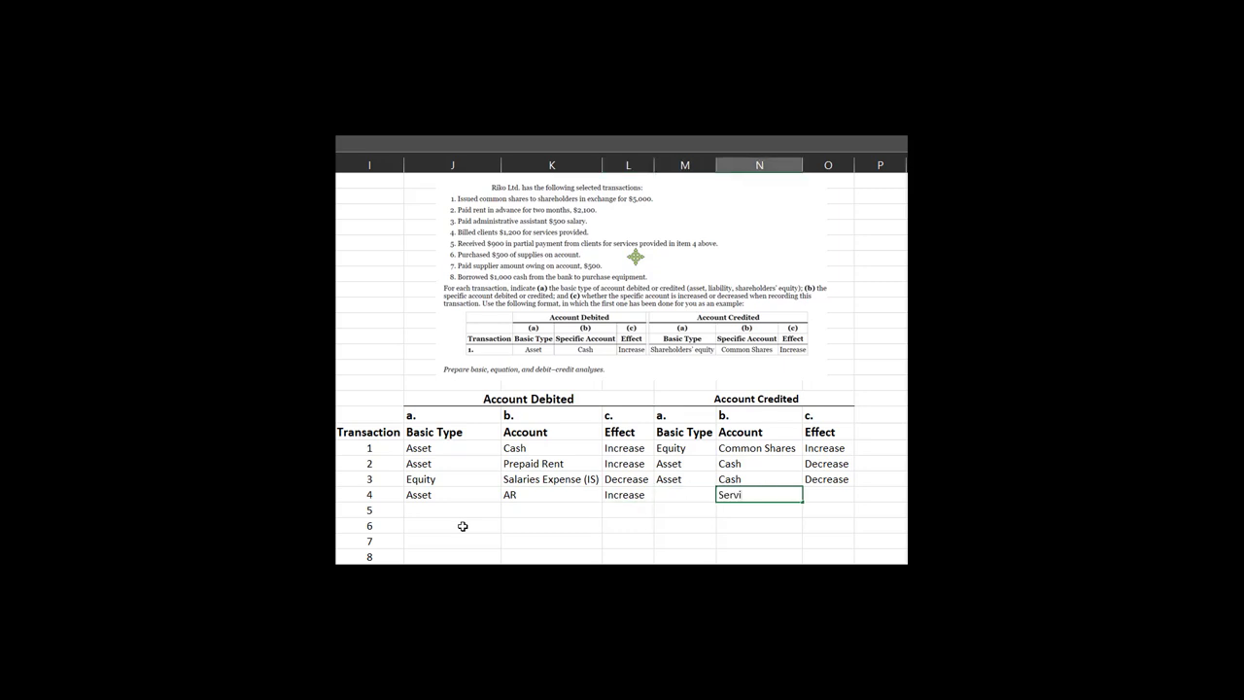
text(ce Revenue)
key(Right)
text(Increase)
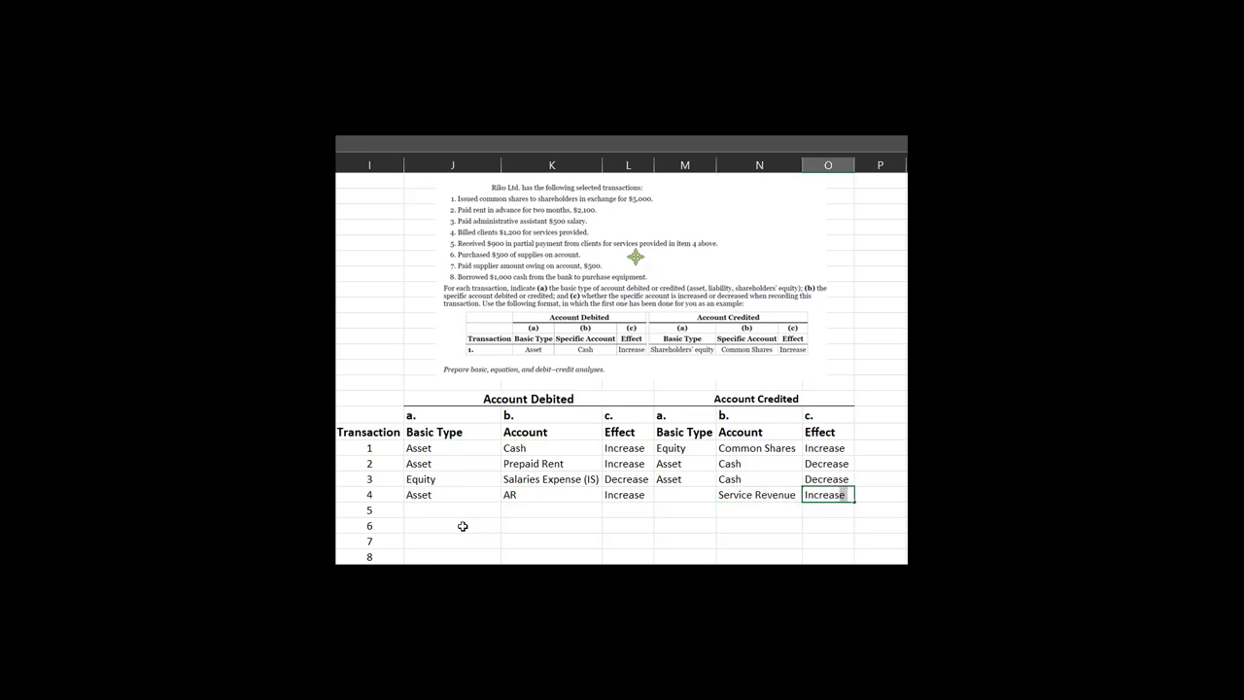
key(Return)
key(Left)
key(Left)
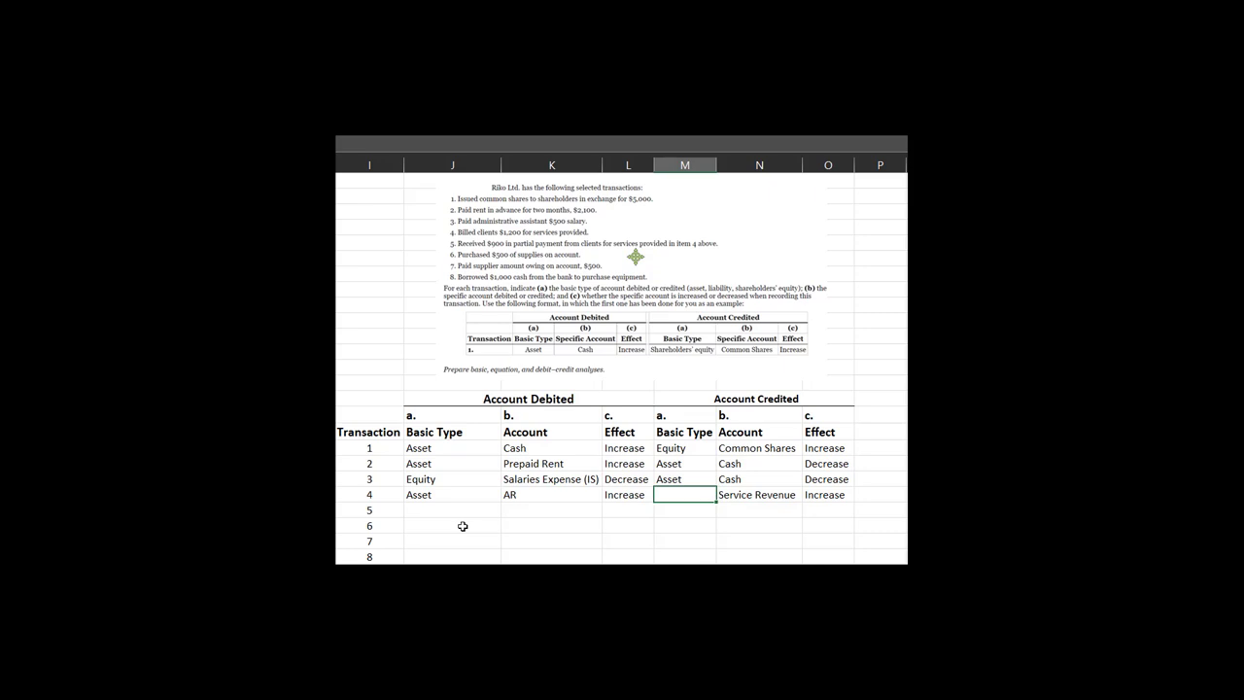
text(Equity)
key(Return)
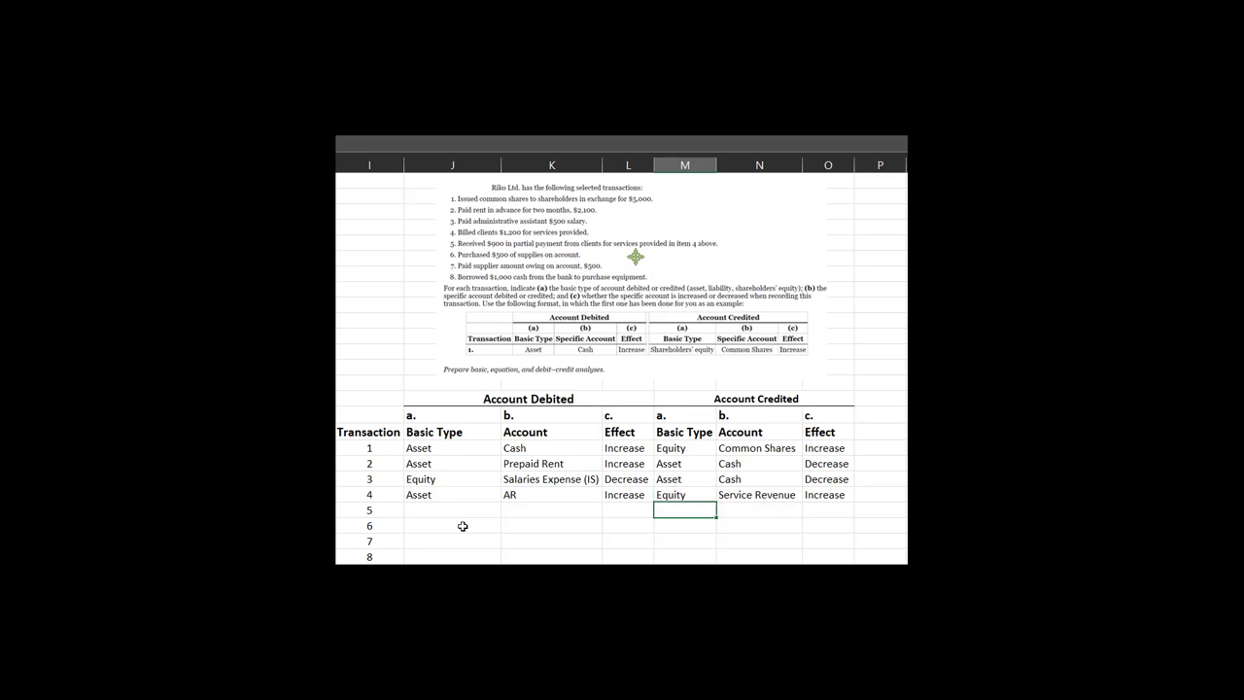
key(Down)
key(Left)
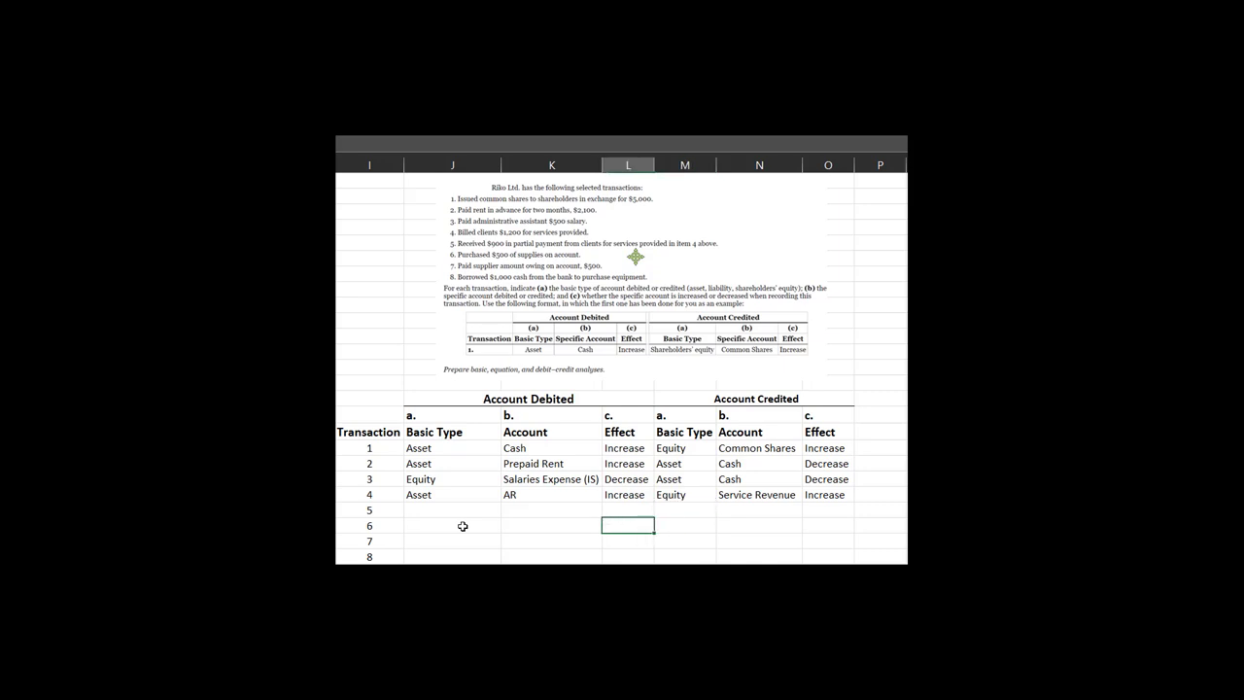
key(Left)
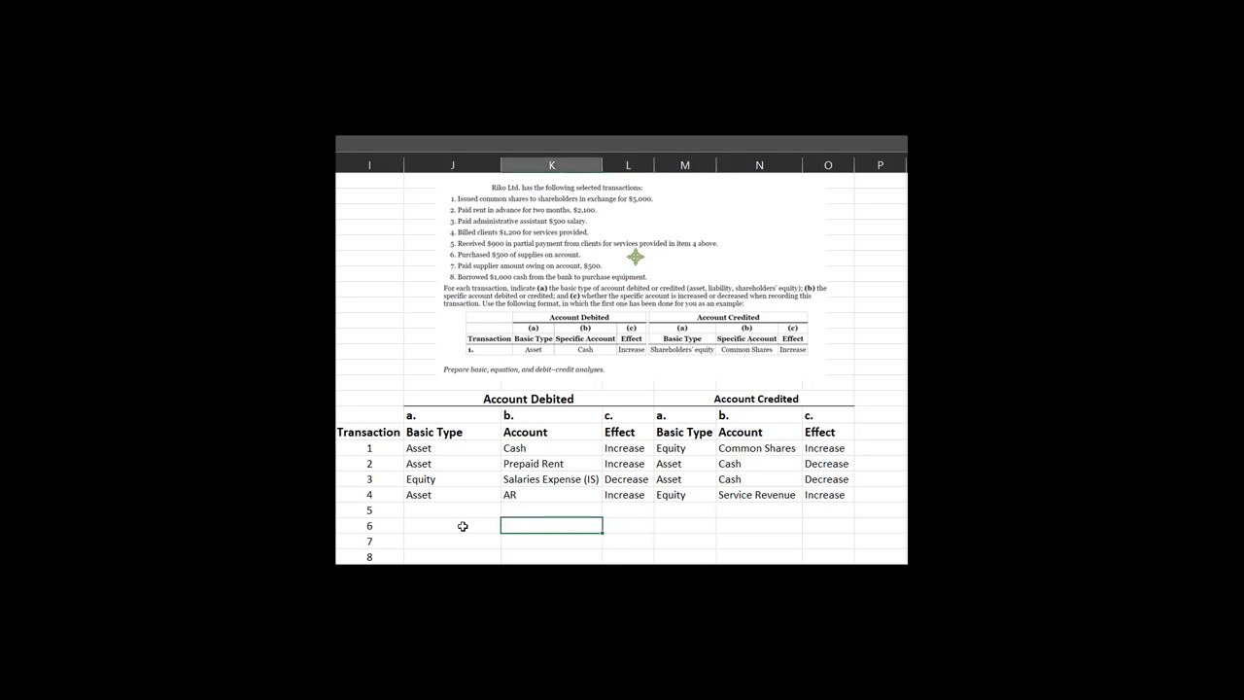
key(Up)
key(Left)
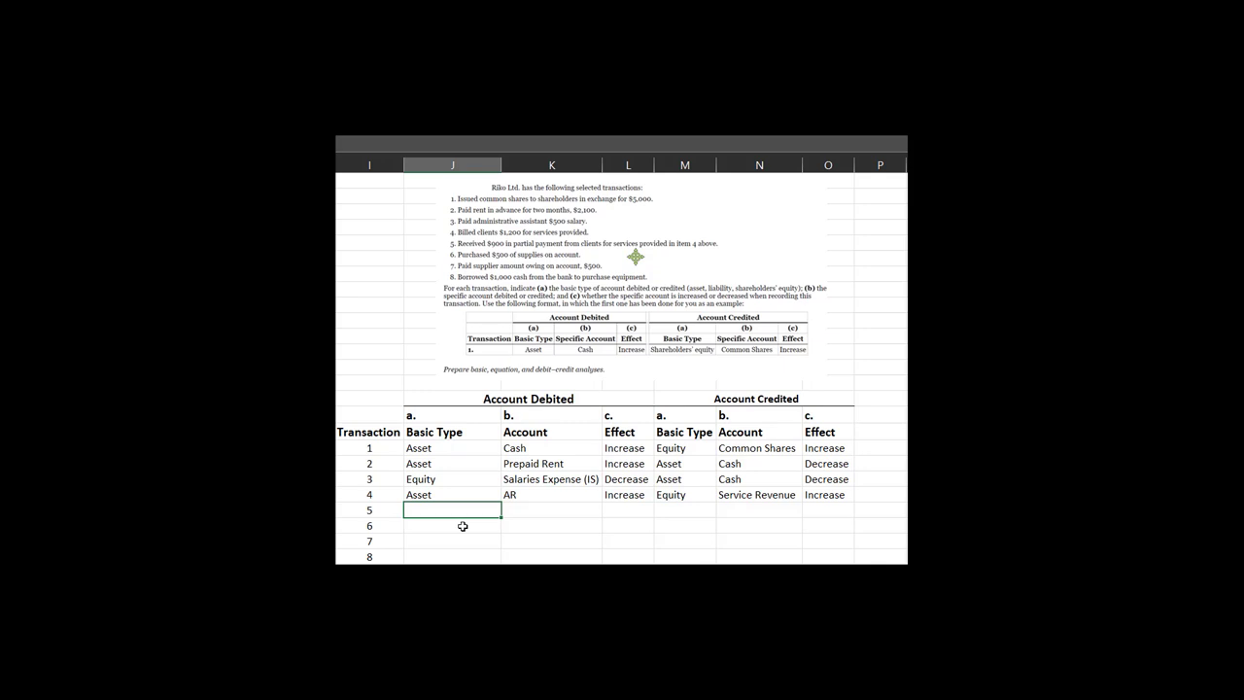
Enter transaction 5's debited side as Asset, Cash, Increase.
key(Up)
key(shift+Right)
key(shift+Right)
key(shift+Right)
key(shift+Right)
key(shift+Right)
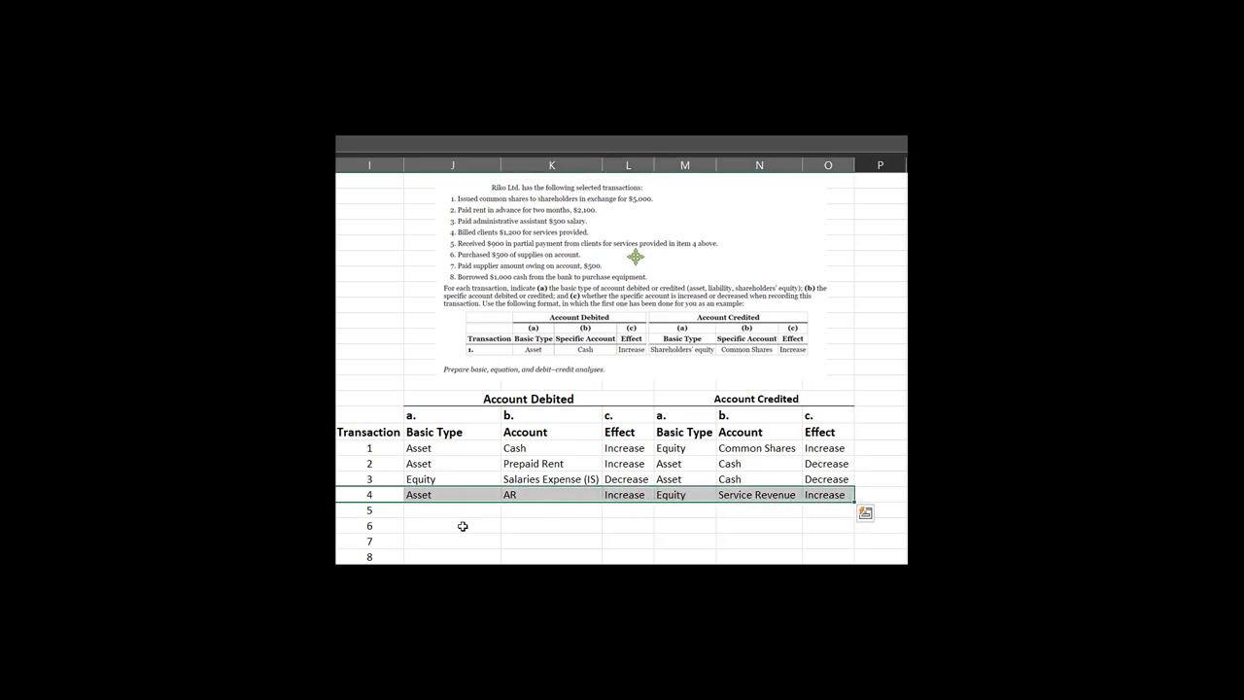
key(Down)
key(Left)
key(Right)
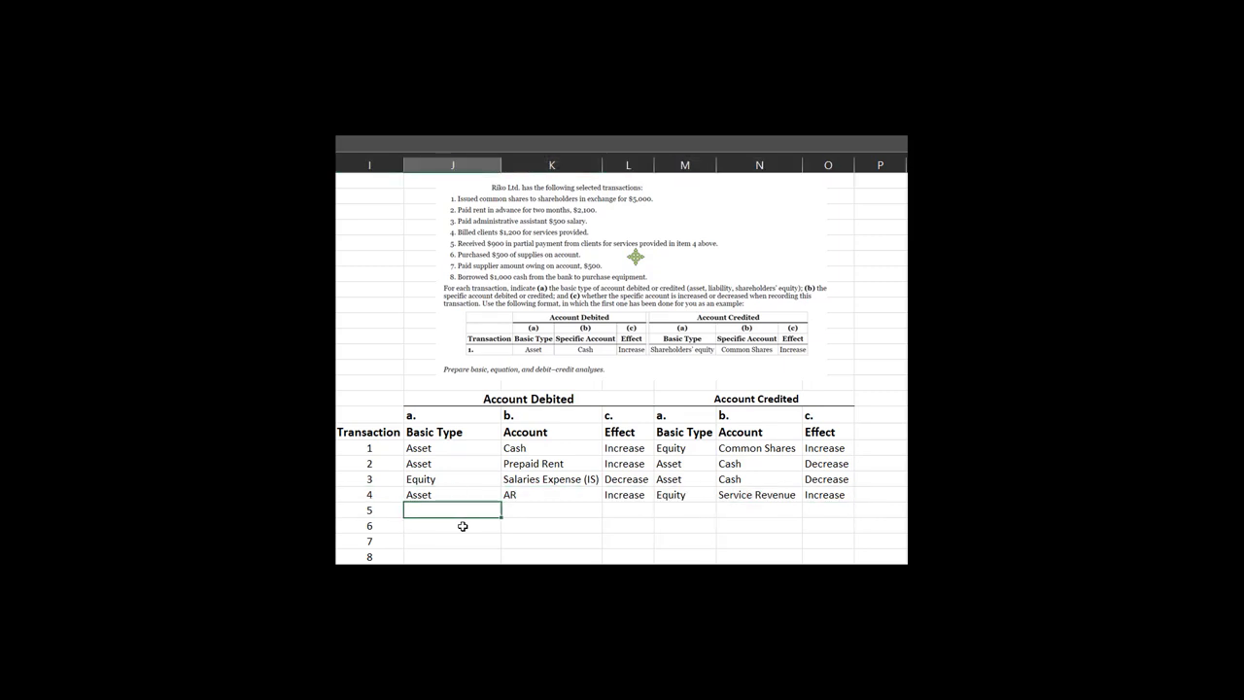
text(Asset)
key(Tab)
text(Cash)
key(Tab)
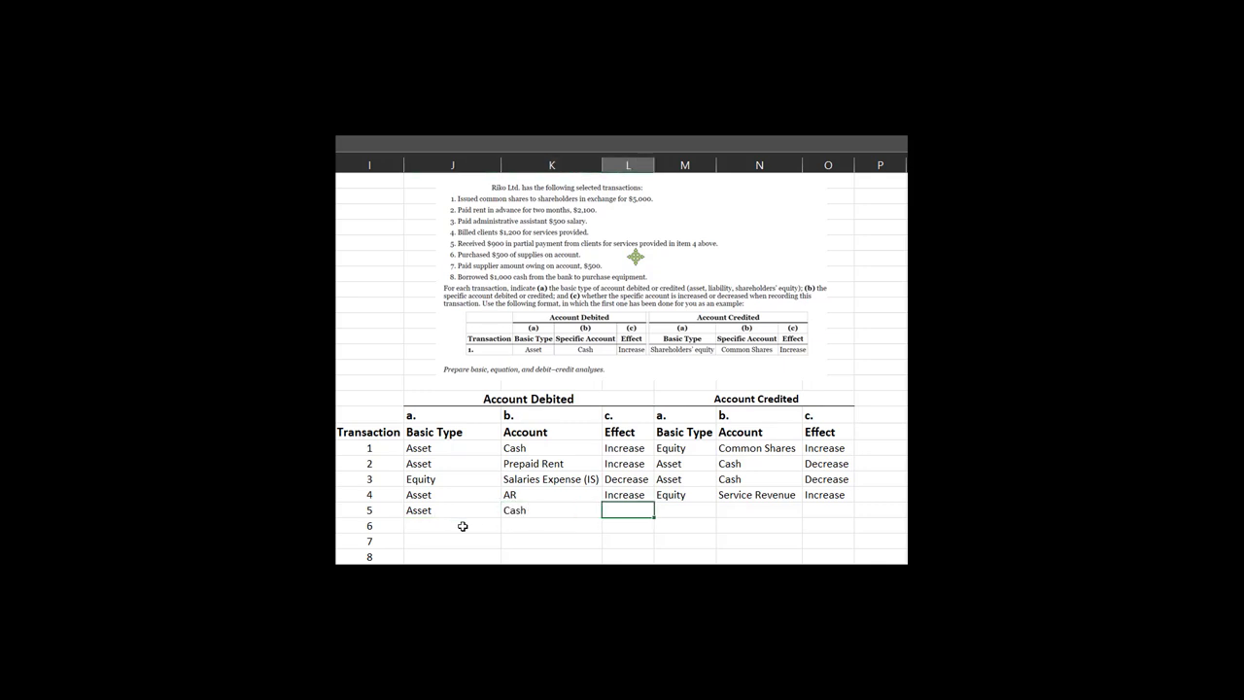
text(Increase)
key(Down)
Enter transaction 5's credited side as Asset, AR, Decrease.
key(Up)
key(Right)
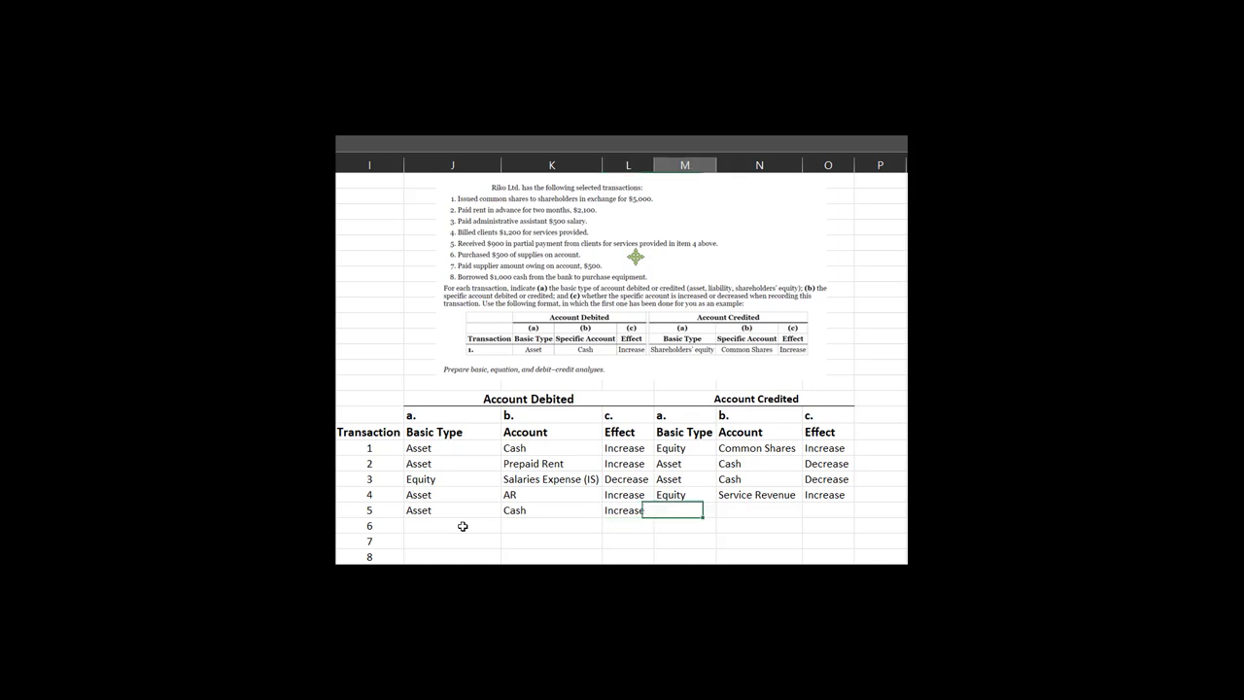
text(Asset)
key(Tab)
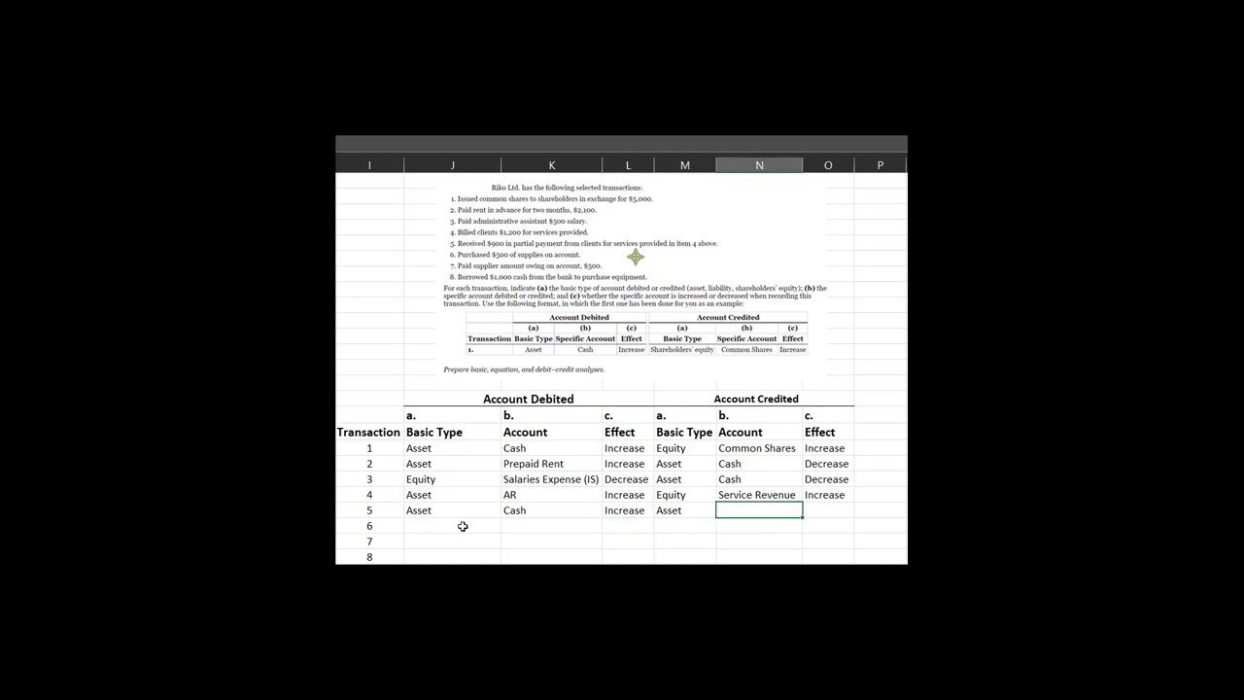
text(AR)
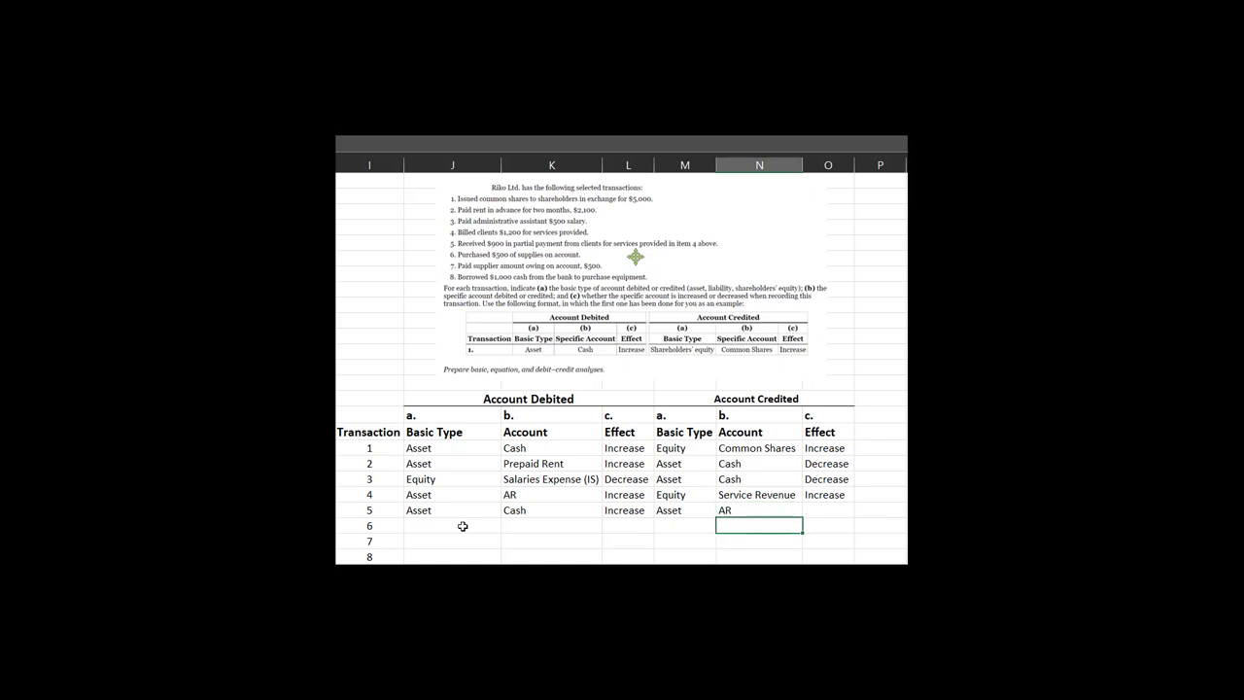
key(Tab)
text(Dec)
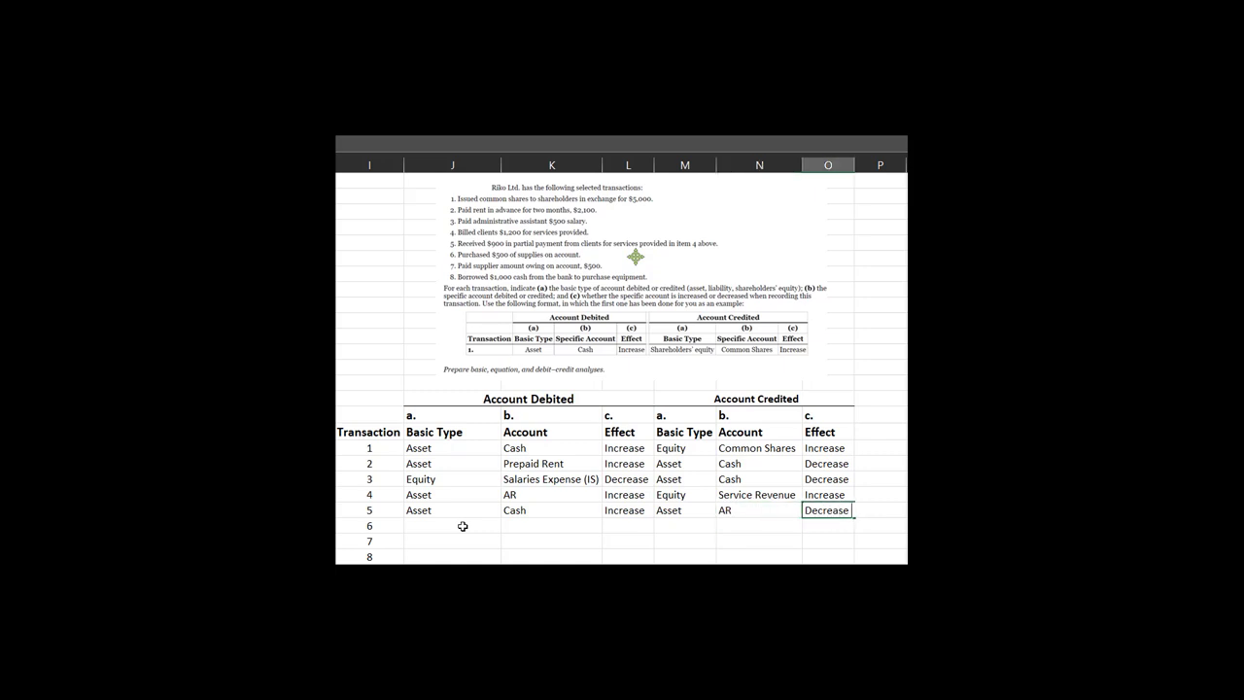
key(Return)
Add a ':)' note in the spare cell beside transaction 5's row.
key(Up)
key(Right)
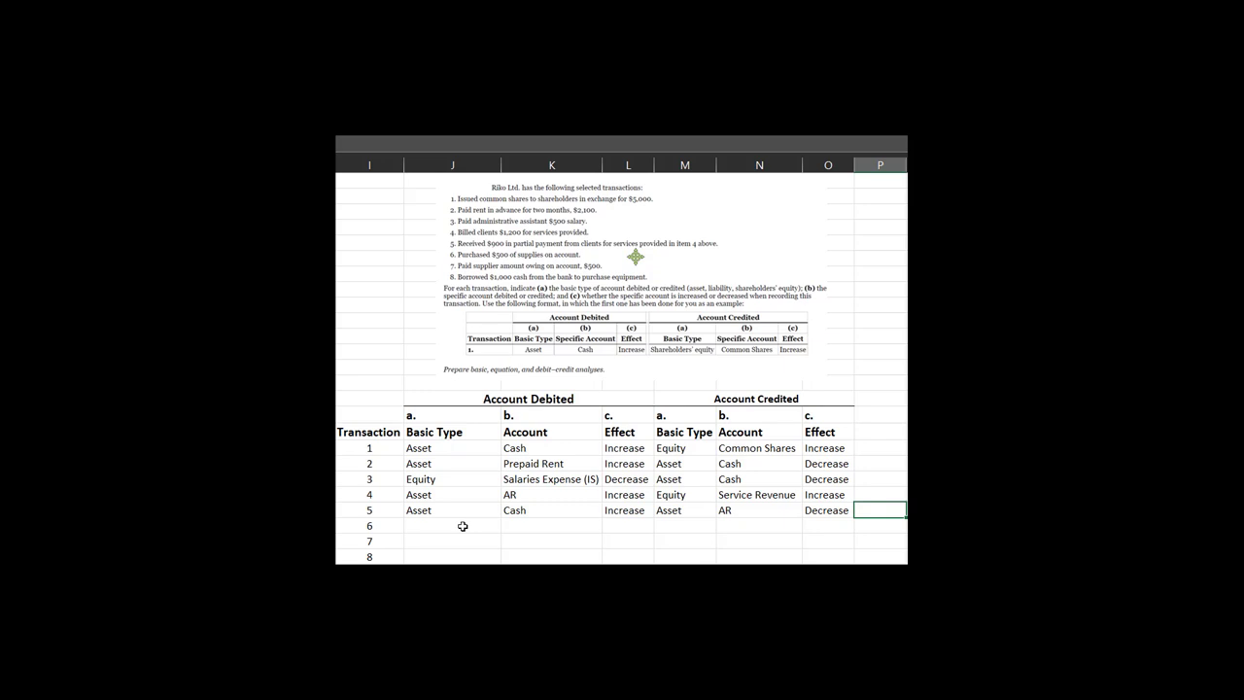
text(No net effe)
key(BackSpace)
key(BackSpace)
key(BackSpace)
key(BackSpace)
key(BackSpace)
key(BackSpace)
key(BackSpace)
key(BackSpace)
key(BackSpace)
key(BackSpace)
key(BackSpace)
key(Escape)
key(Left)
key(Left)
key(Left)
key(Left)
key(Right)
key(Right)
key(Right)
key(Right)
key(Left)
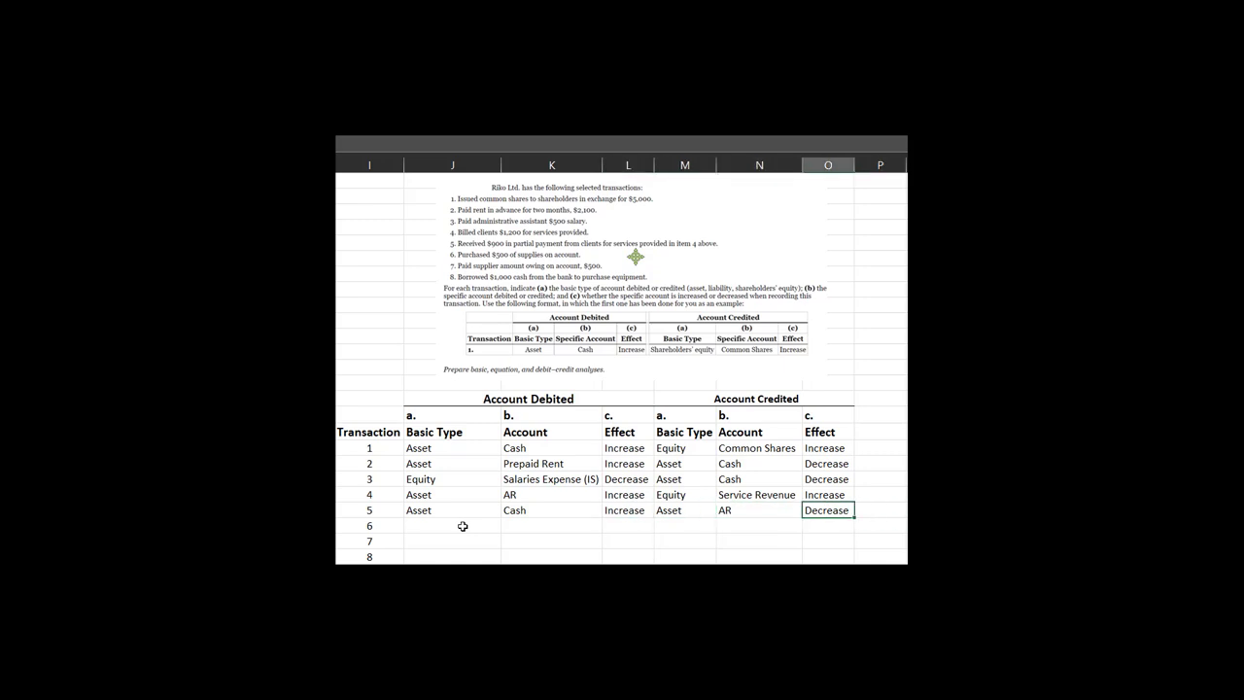
key(shift+Left)
key(shift+Left)
key(shift+Left)
key(shift+Left)
key(shift+Left)
key(shift+Left)
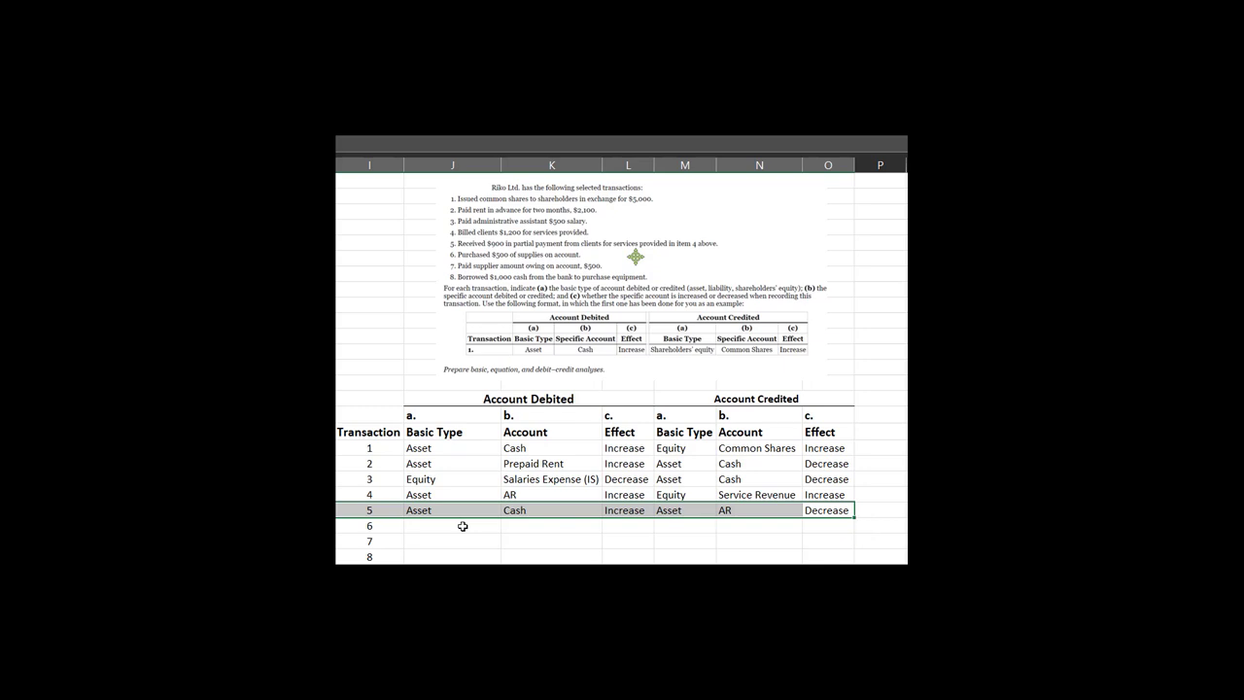
key(Right)
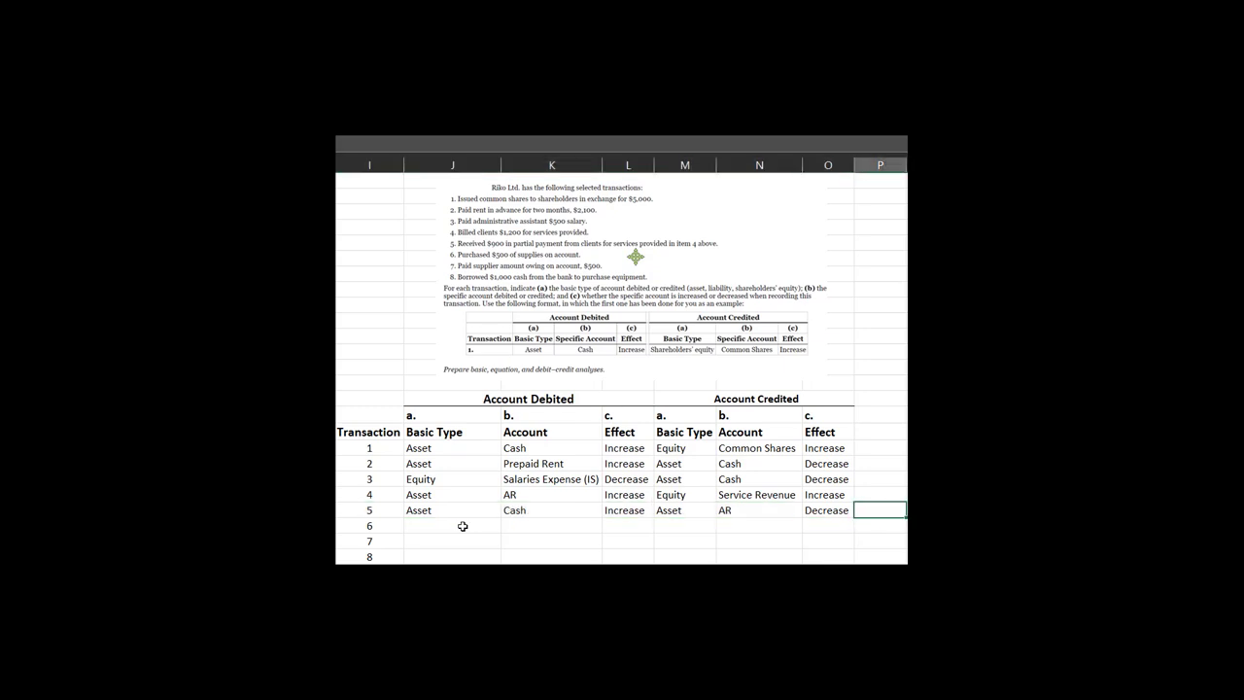
text(:))
key(Return)
key(Up)
key(Left)
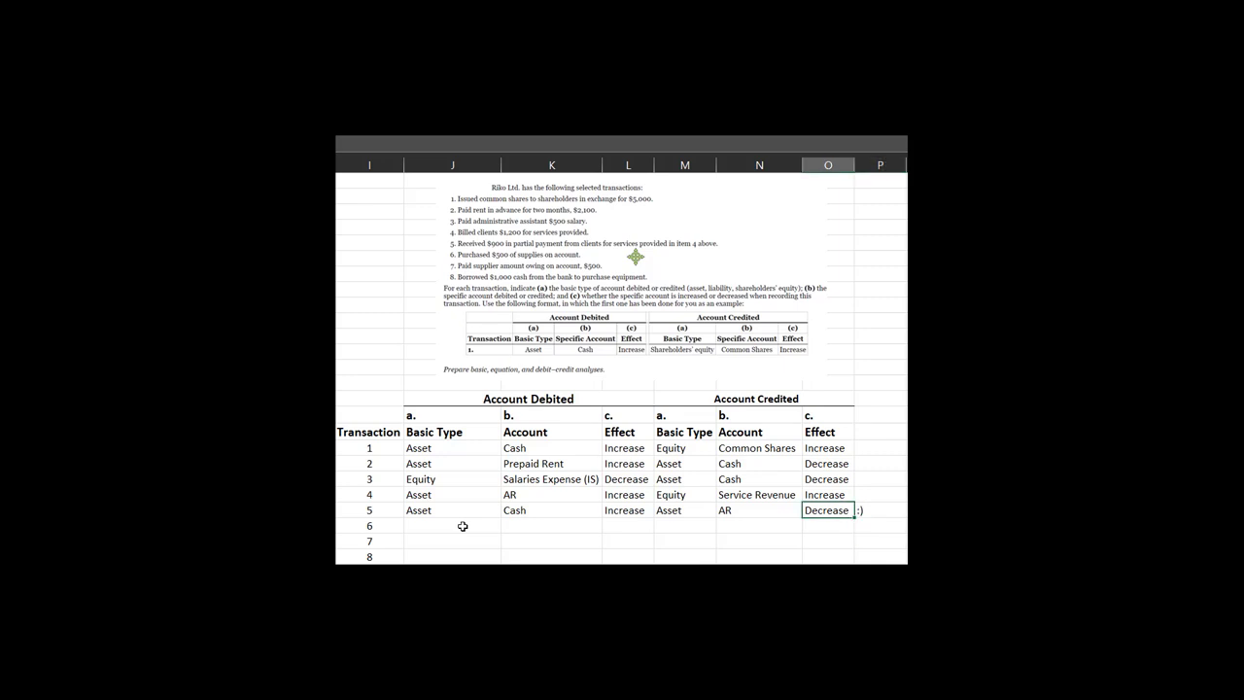
key(Down)
key(Left)
key(Left)
key(Left)
key(Left)
key(Left)
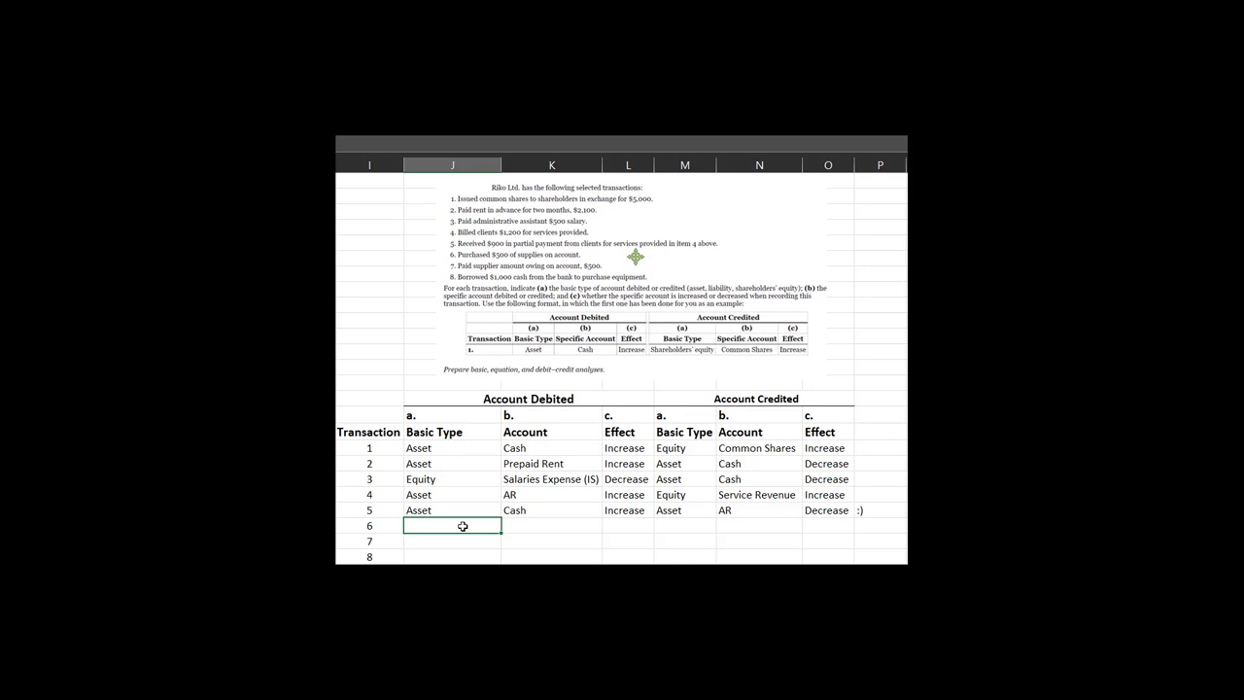
Enter transaction 6's debit side as Asset, Supplies, Increase.
text(Asset)
key(Tab)
text(Su)
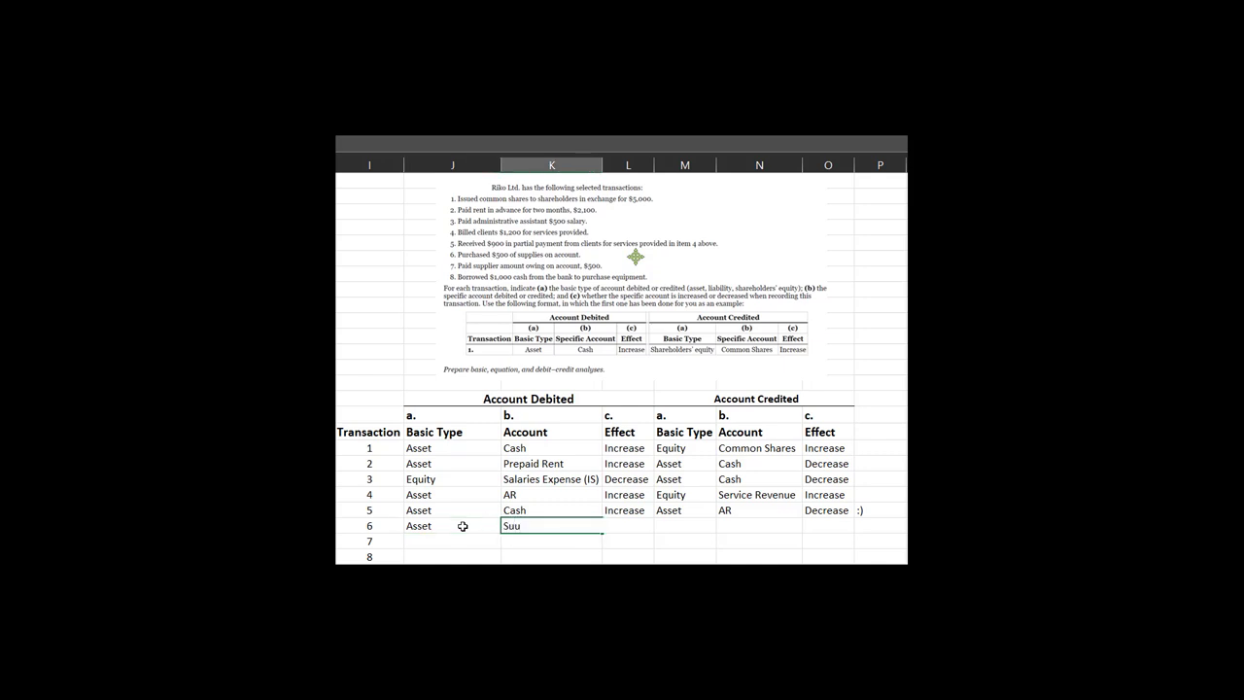
text(pplies)
key(Tab)
text(Incr)
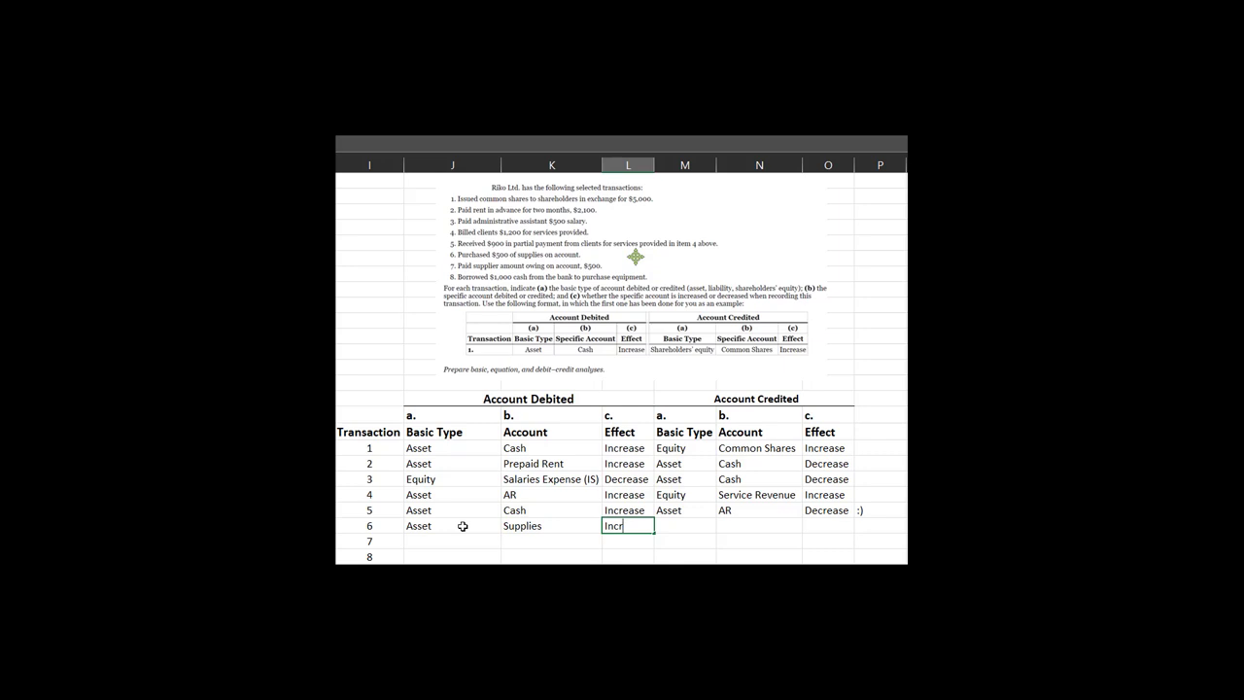
text(ease)
key(Return)
Enter transaction 6's credit side as Liabilities, AP, Increase.
key(Up)
key(Right)
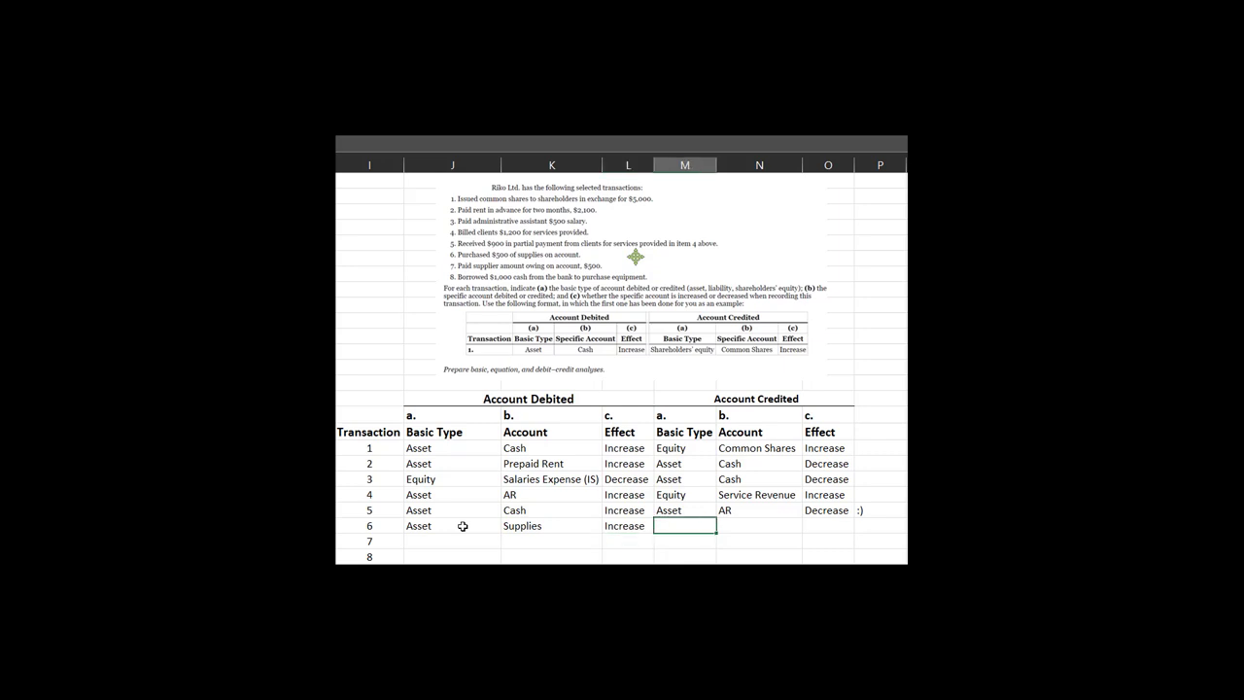
text(Liabilities)
key(Tab)
text(AP)
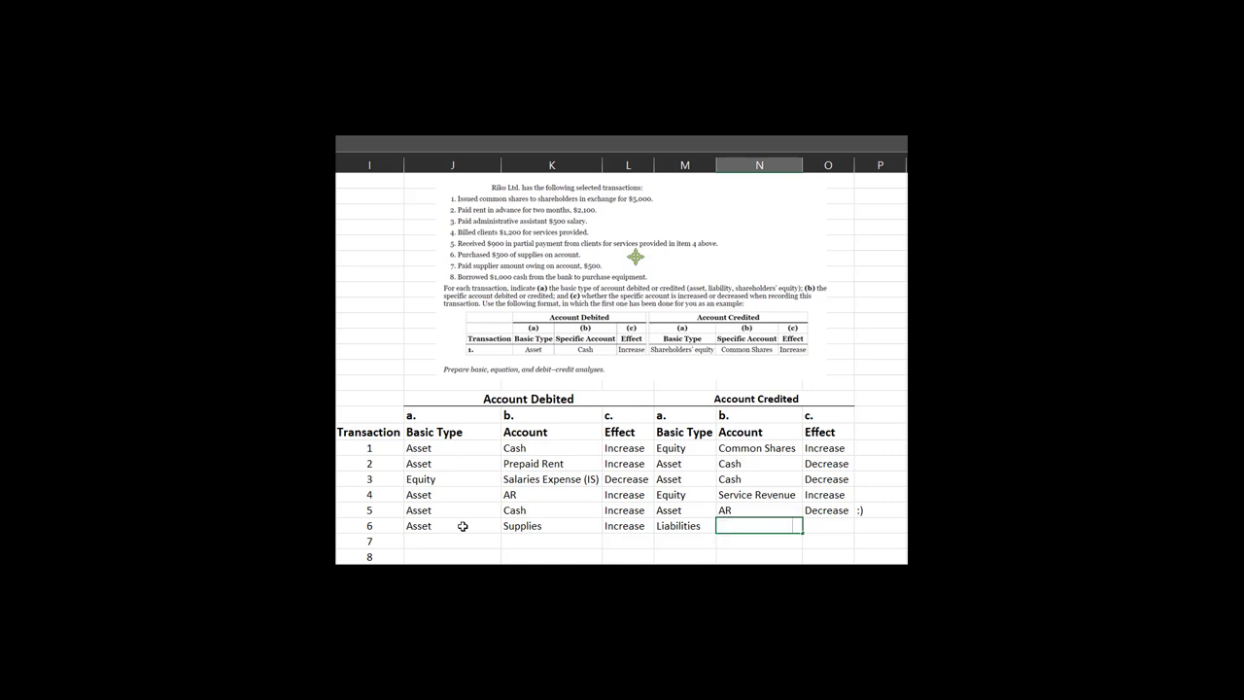
key(Tab)
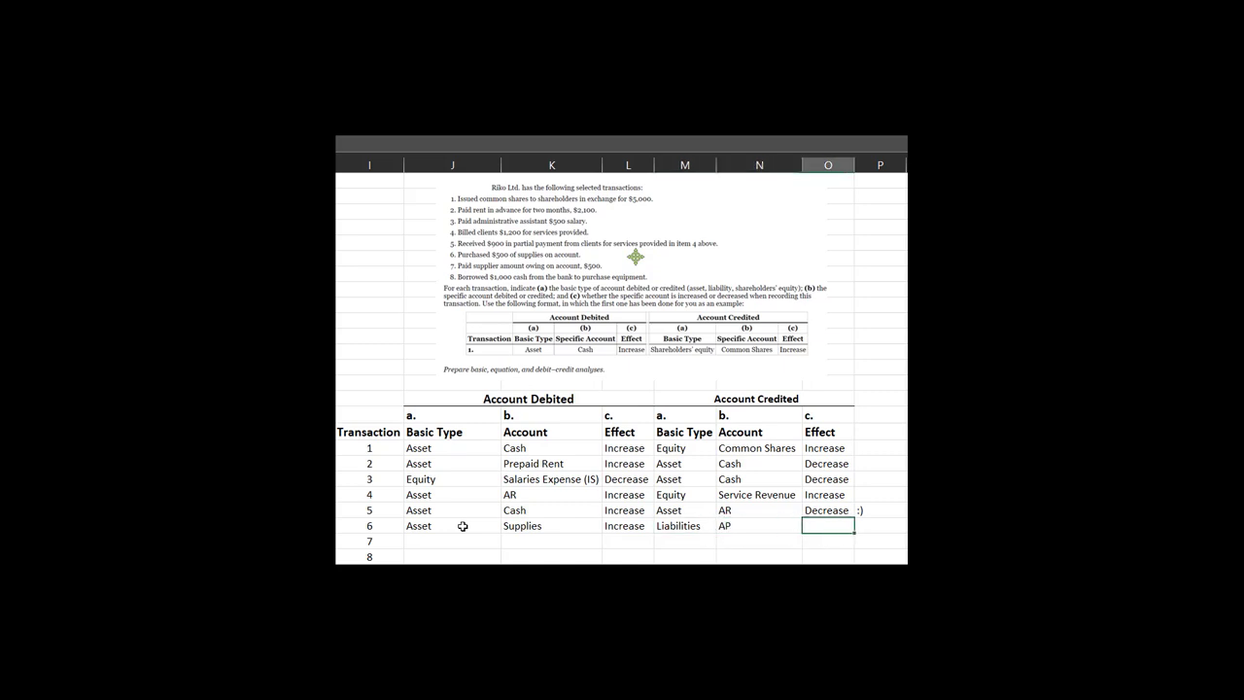
text(Increase)
key(Return)
Reselect transaction 6's Liabilities and AP cells and paste over them, ending on the credited effect.
key(Up)
key(Left)
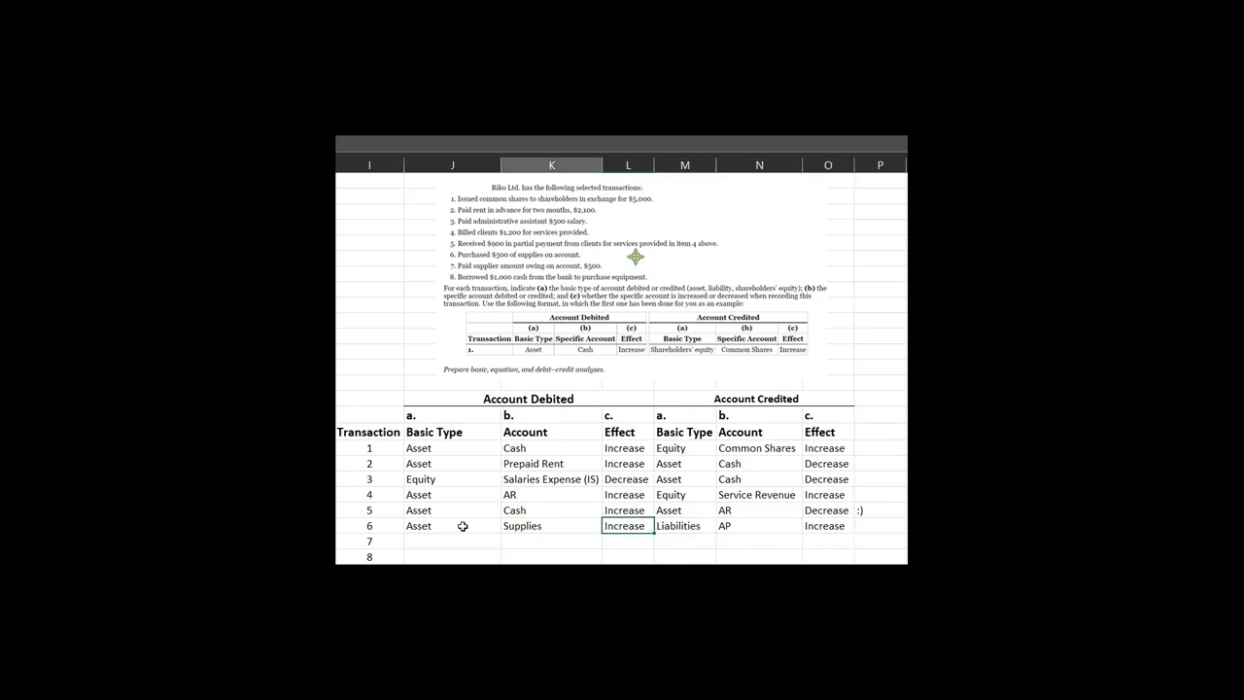
key(Right)
key(Right)
key(Right)
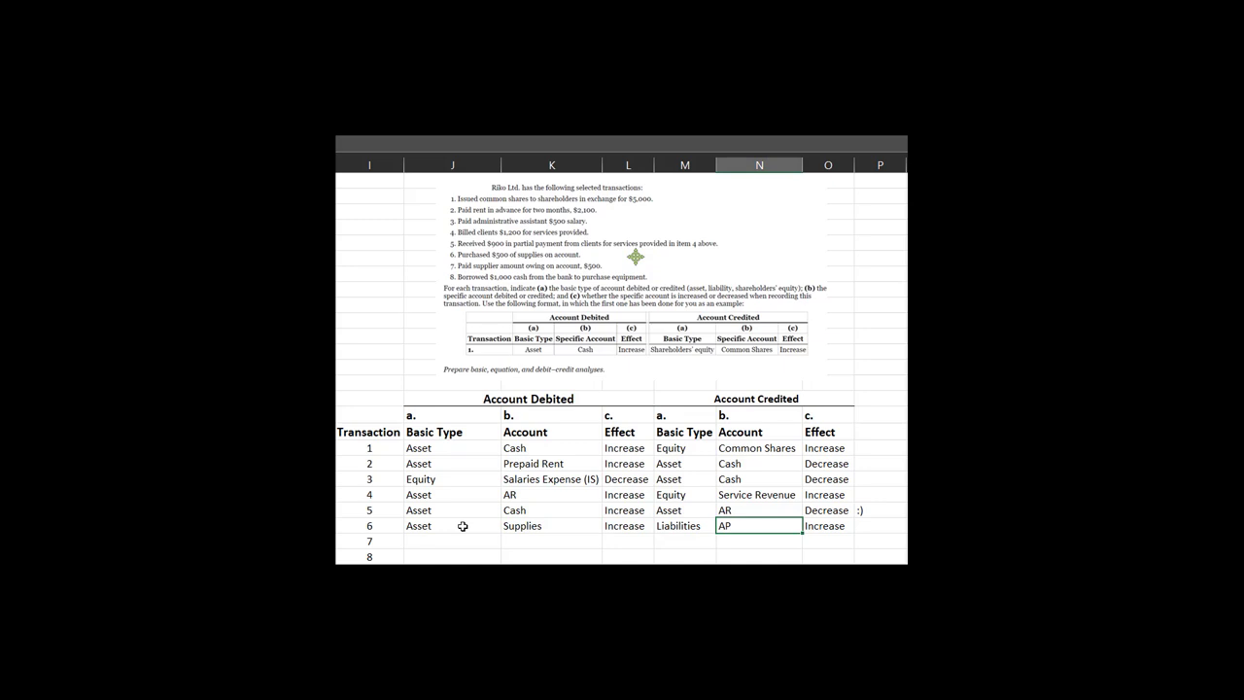
key(shift+Left)
text(Liabilities	AP)
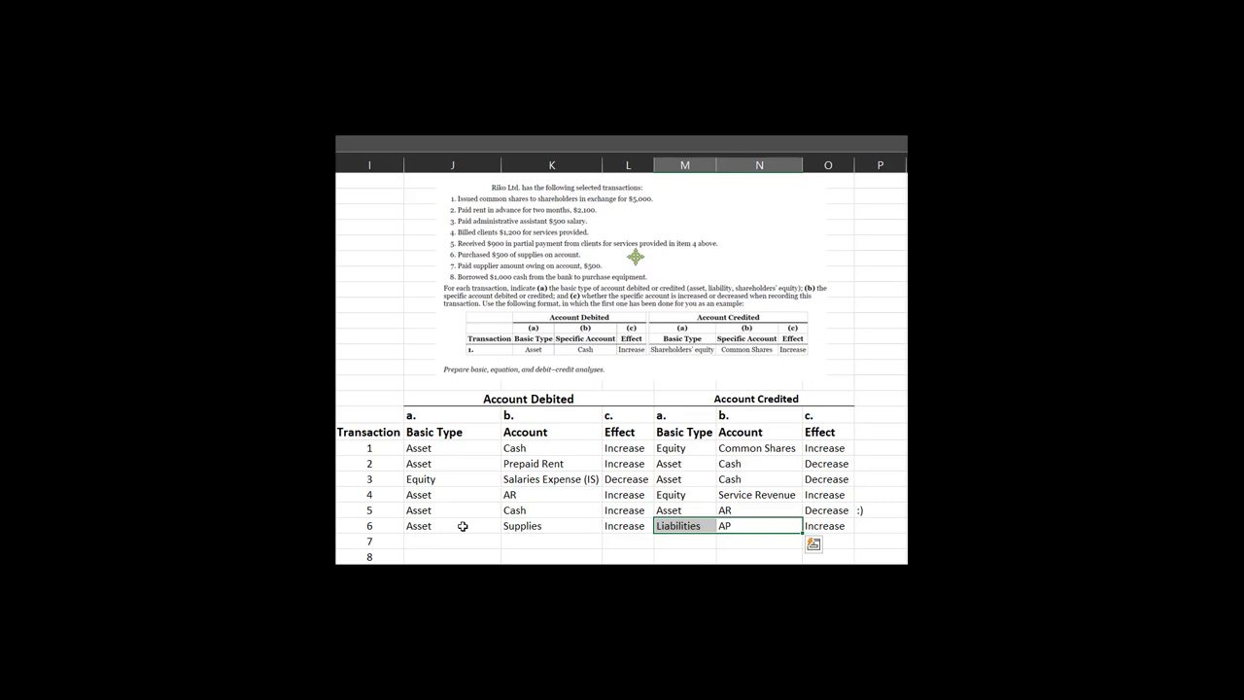
key(shift+Left)
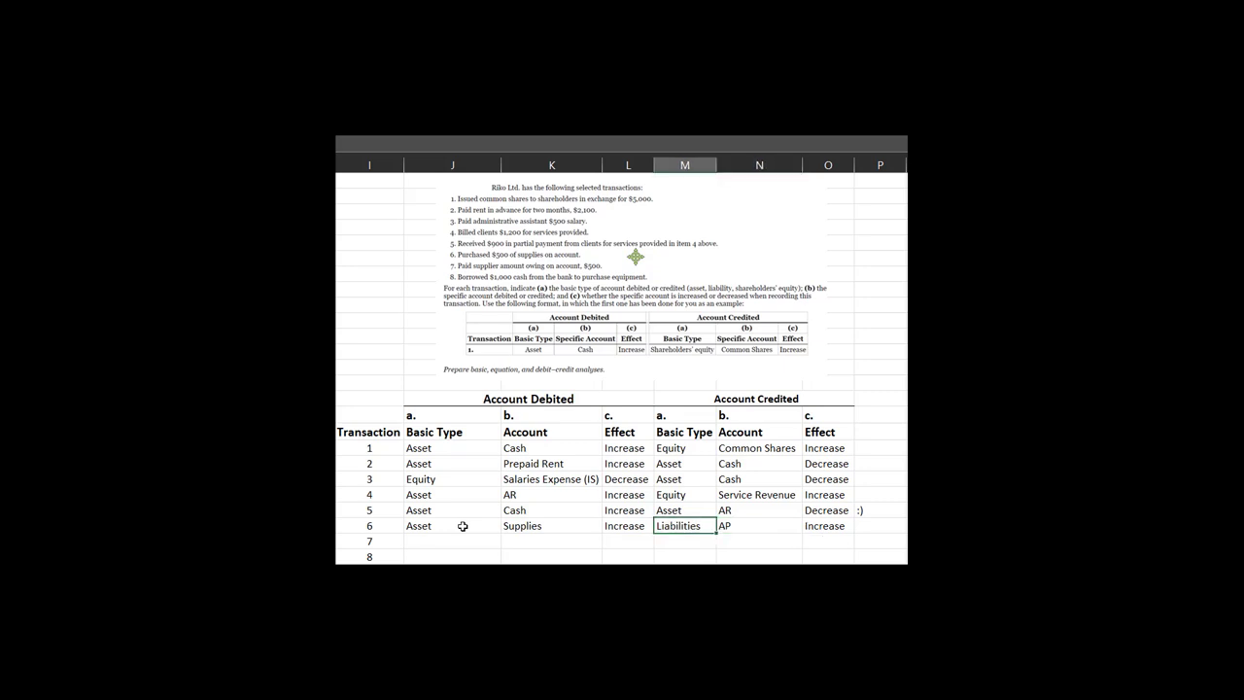
key(Right)
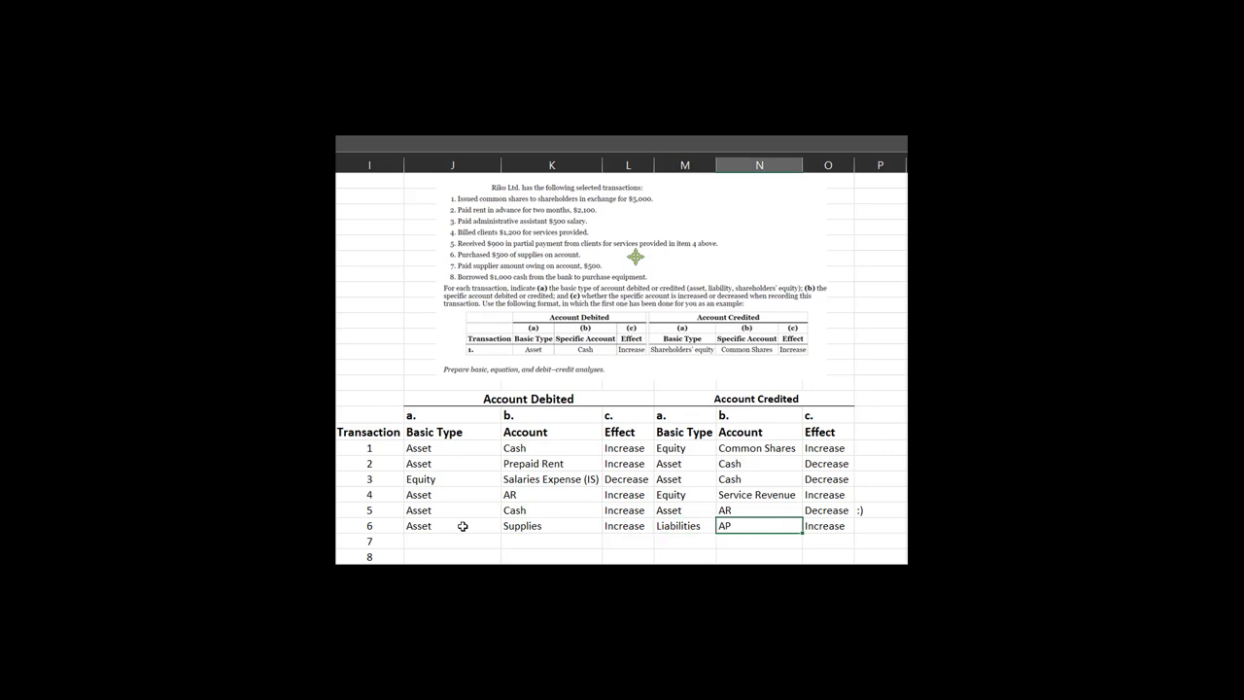
key(Right)
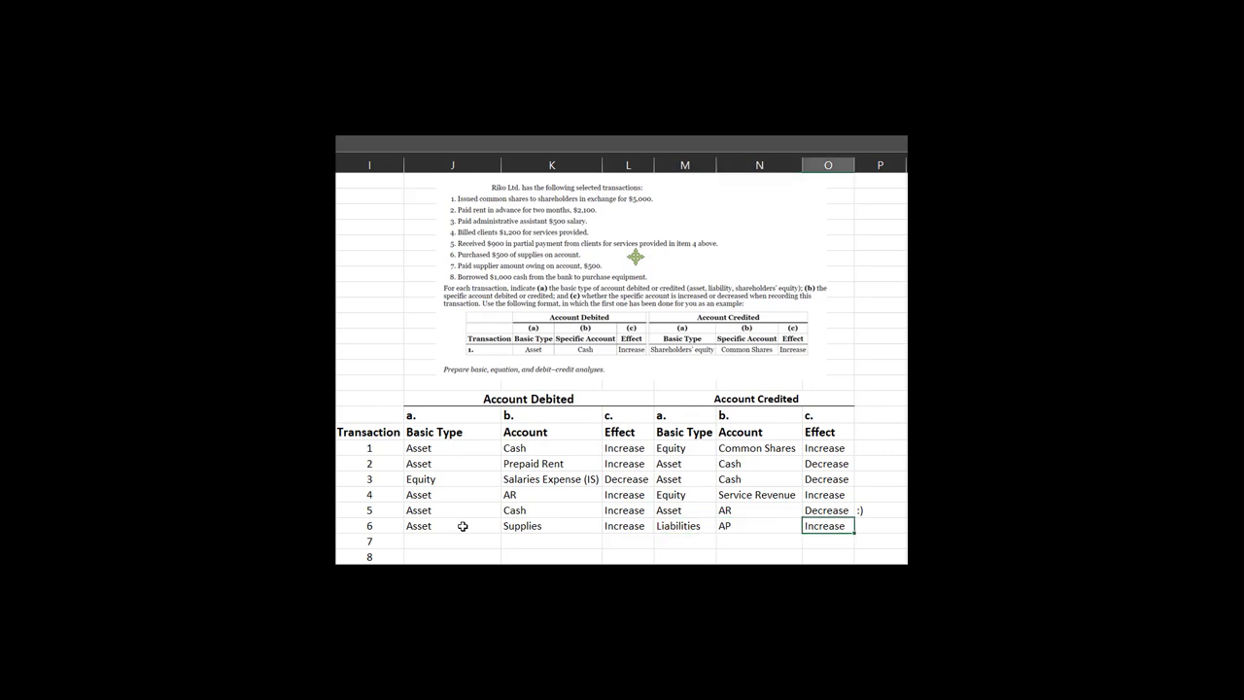
Enter transaction 7's debit side as Liabilites, AP, Decrease.
key(Down)
key(Left)
key(Left)
key(Left)
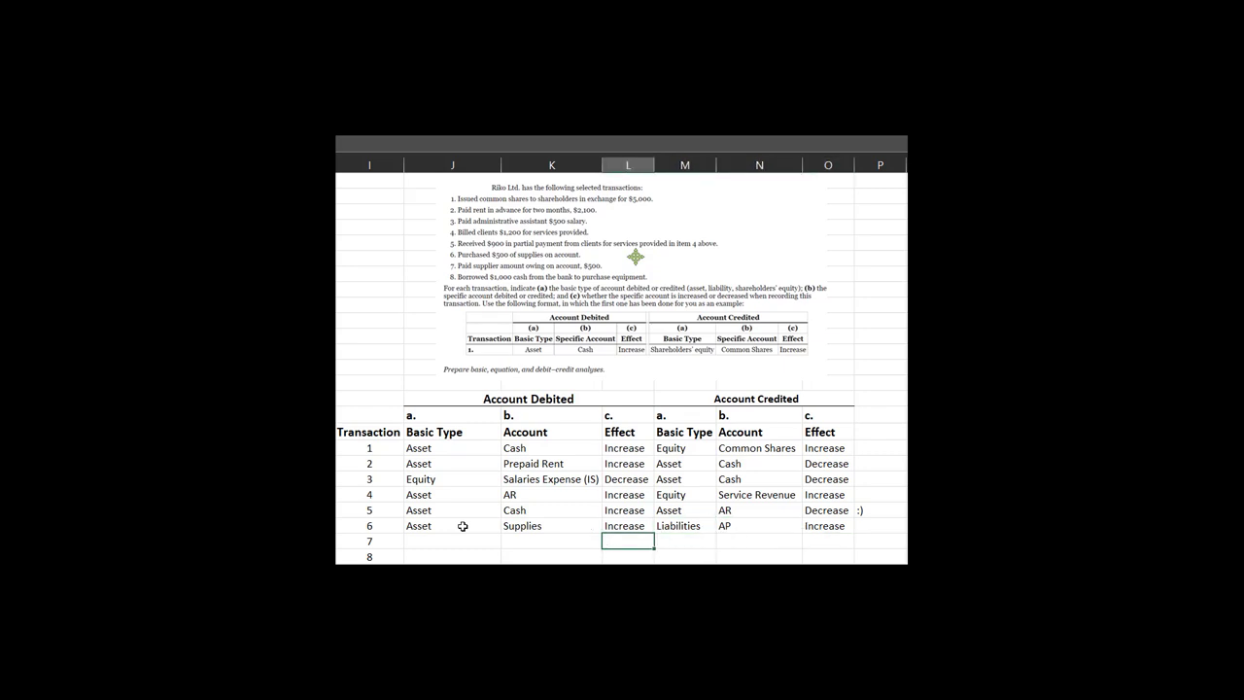
key(Left)
key(Left)
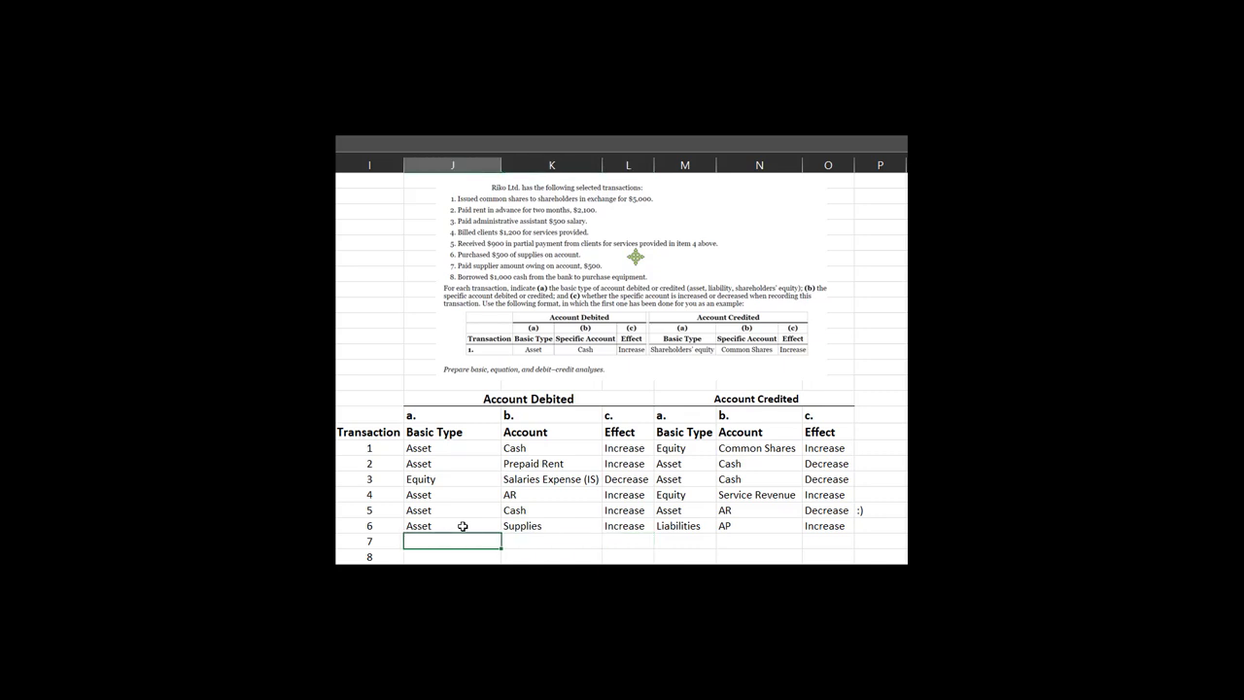
text(Liabili)
key(BackSpace)
text(ites)
key(Tab)
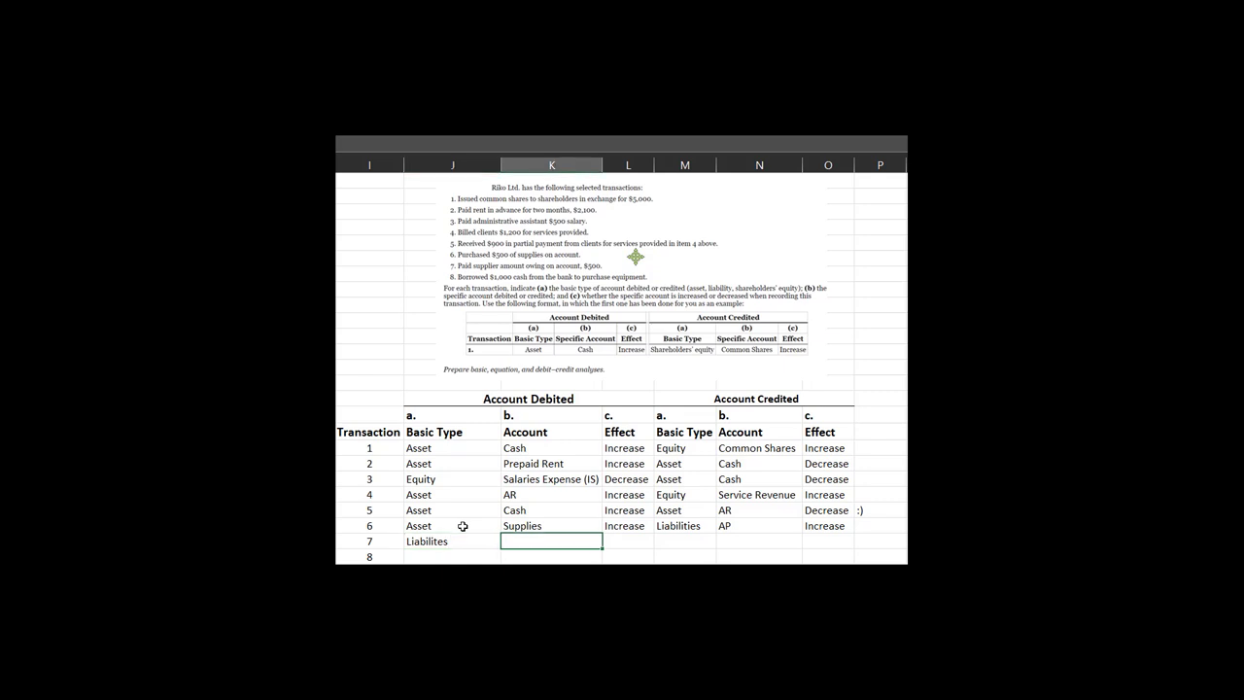
text(AP)
key(Tab)
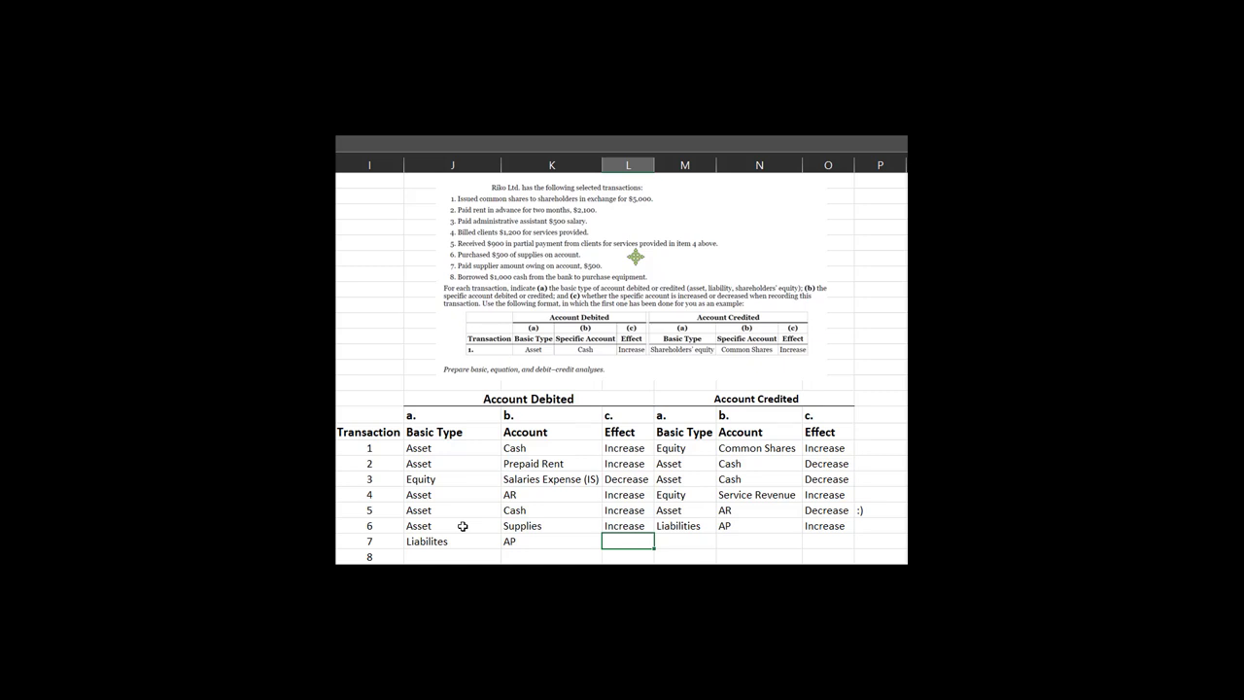
text(decrease)
key(BackSpace)
key(BackSpace)
key(BackSpace)
key(BackSpace)
key(BackSpace)
key(BackSpace)
key(BackSpace)
key(BackSpace)
text(Dec)
key(Return)
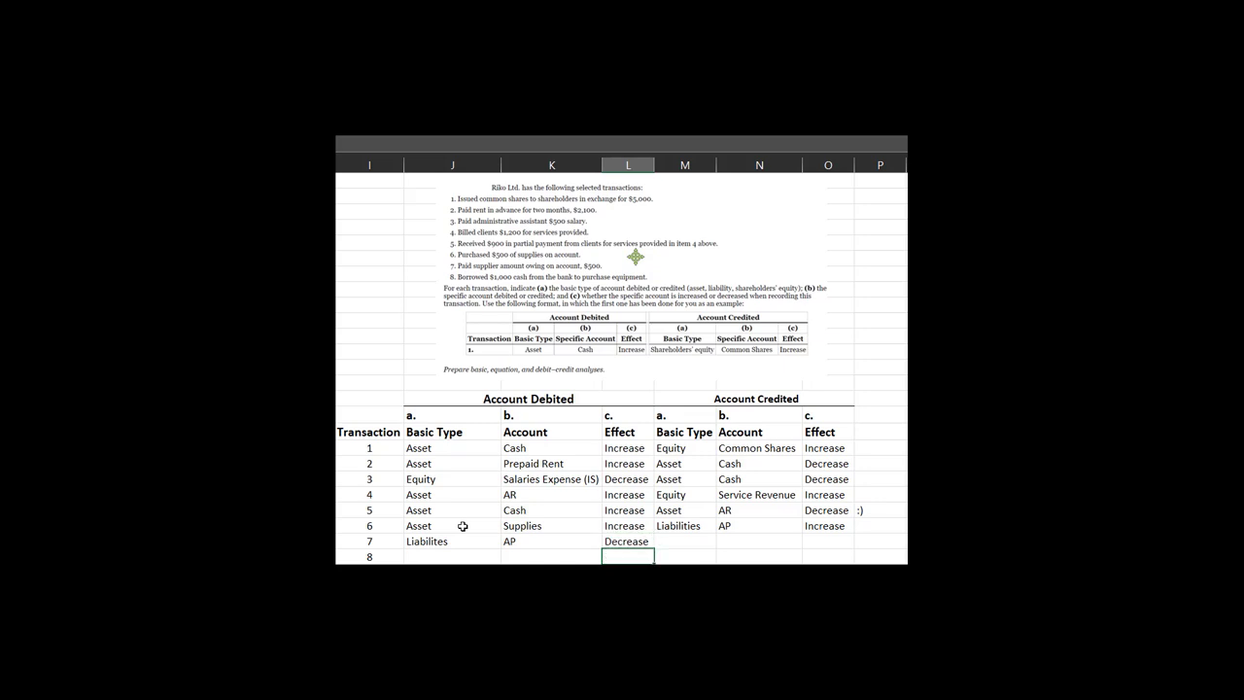
Check the Account Debited entries for transactions 6 and 7.
key(Up)
key(Left)
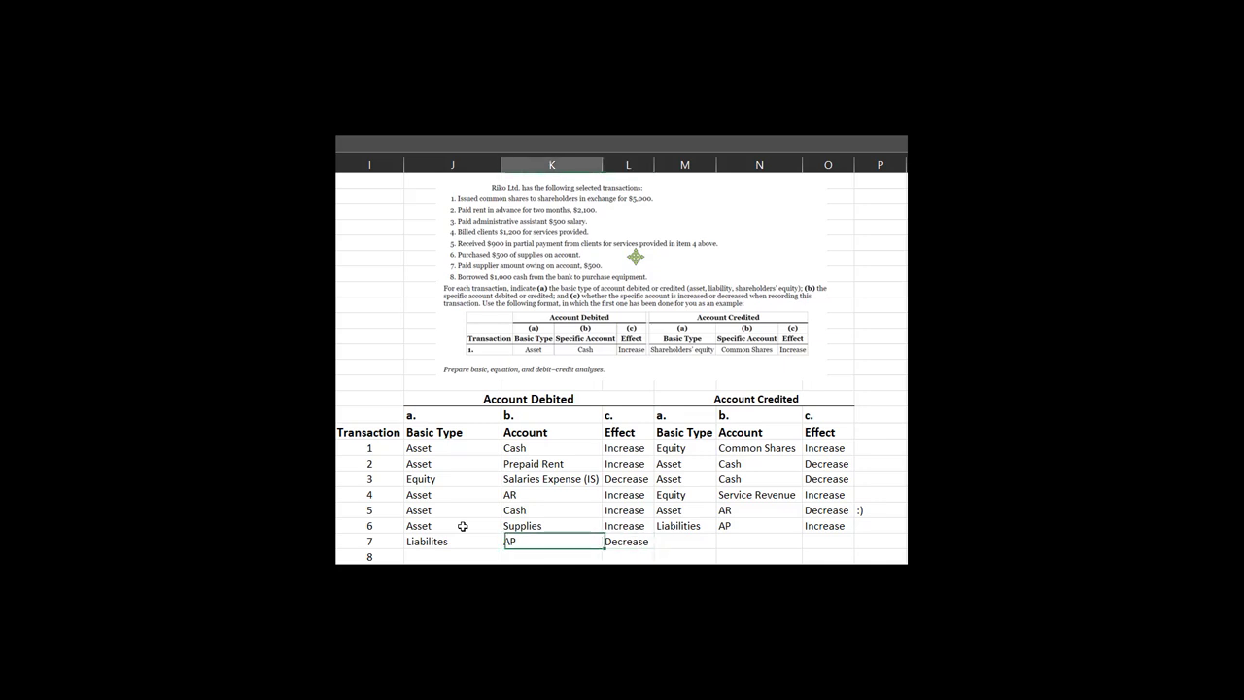
click(522, 401)
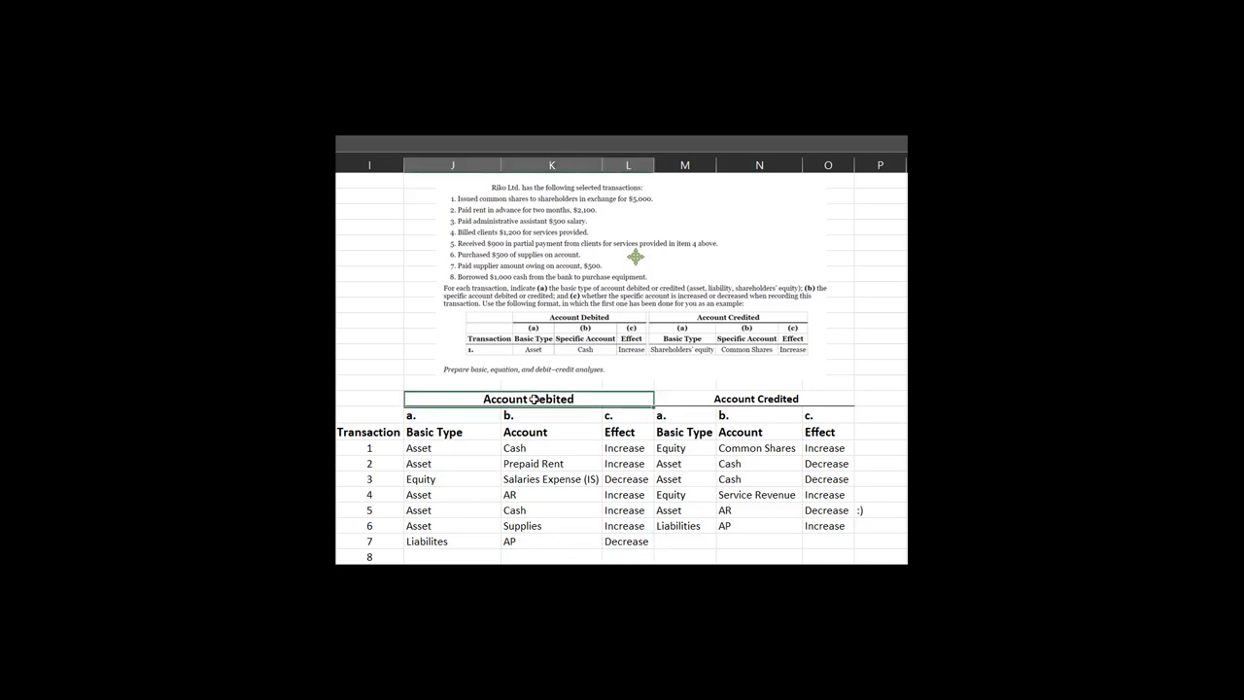
click(608, 523)
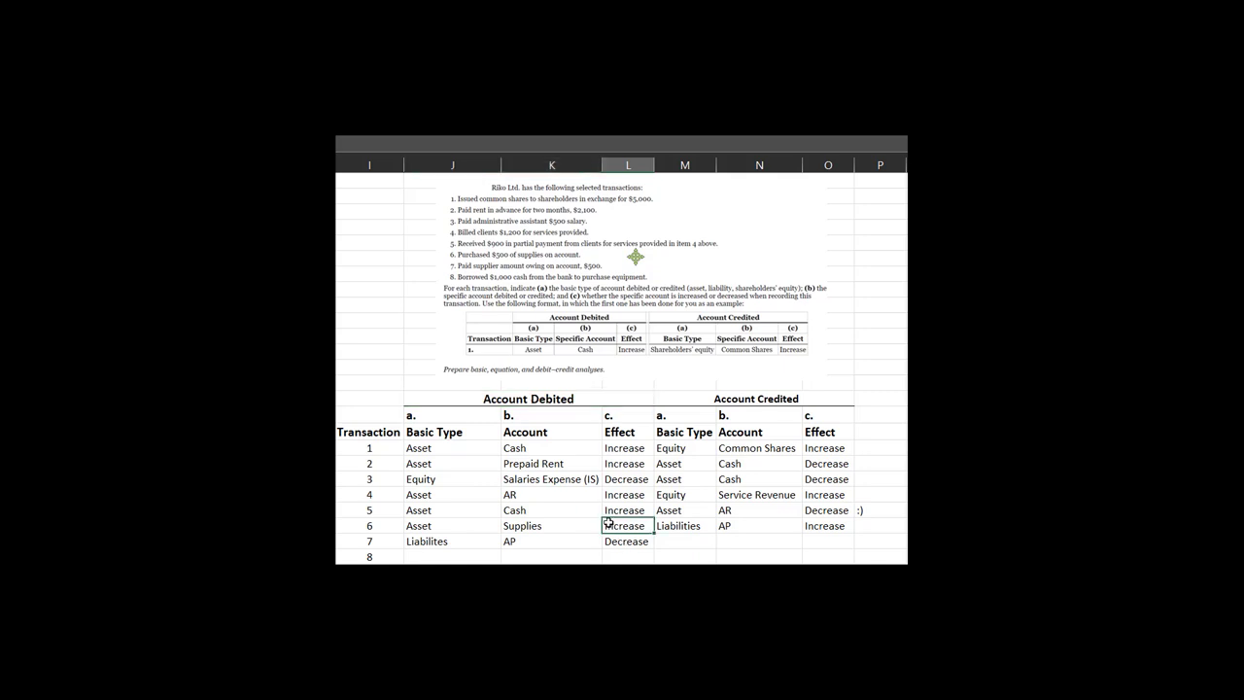
click(608, 537)
click(560, 542)
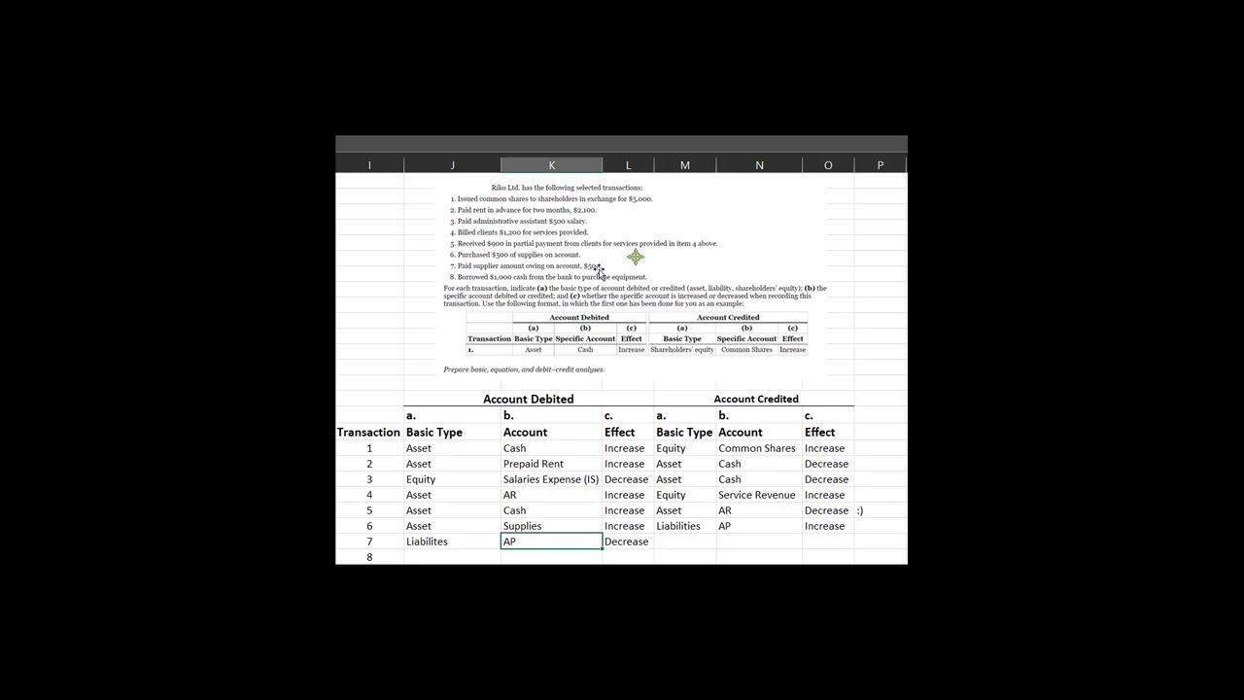
Enter Asset and Cash as transaction 7's credited type and account.
click(678, 550)
click(678, 544)
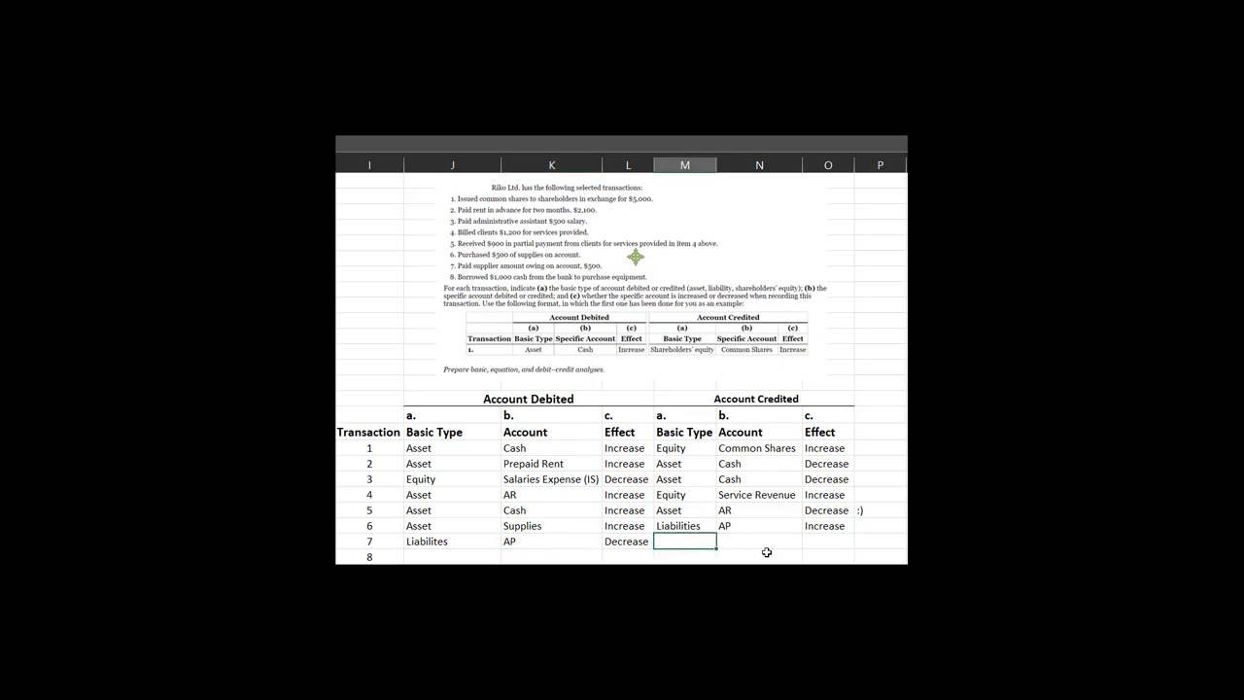
text(Asset)
key(Tab)
text(Cash)
key(Tab)
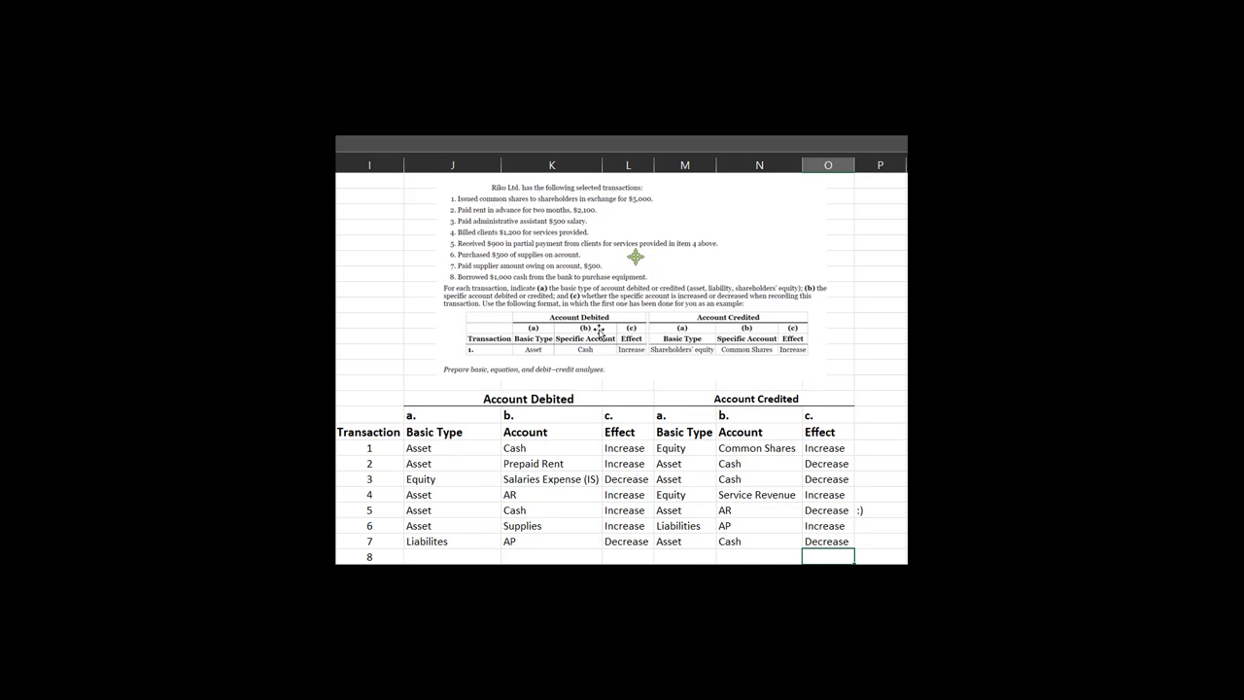
Enter transaction 8's debit side as Asset, Cash, Increase.
click(420, 552)
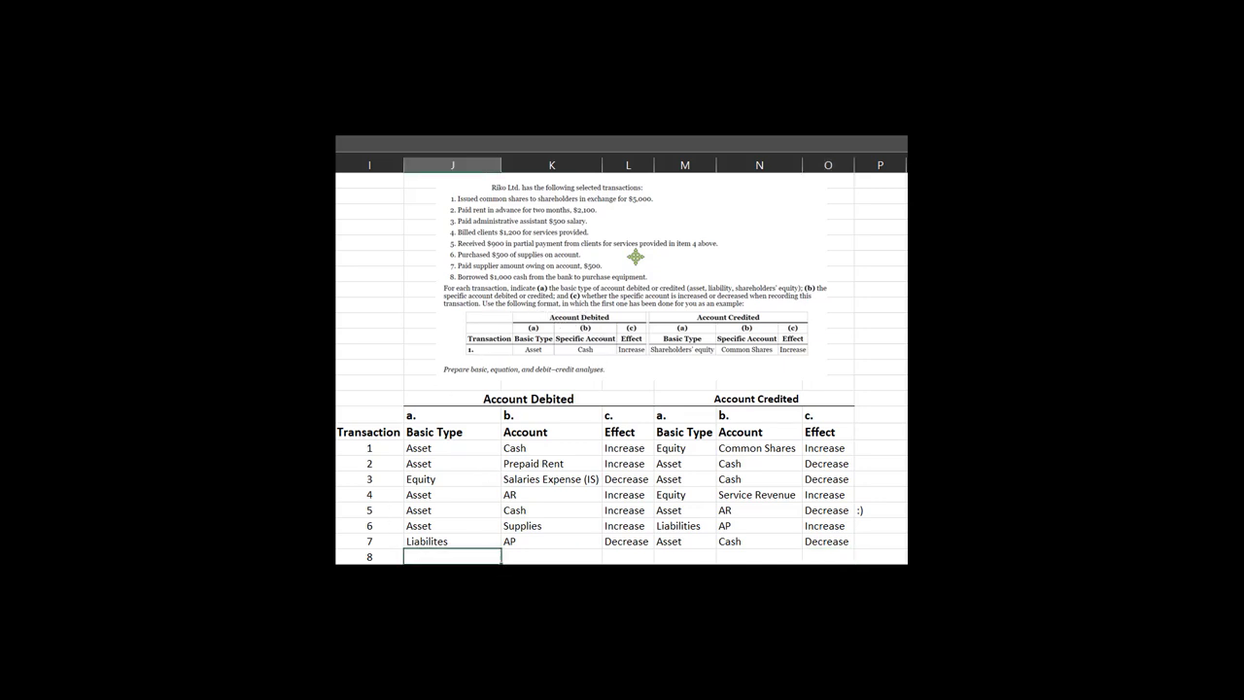
text(Asset)
key(Tab)
text(Cash)
key(Tab)
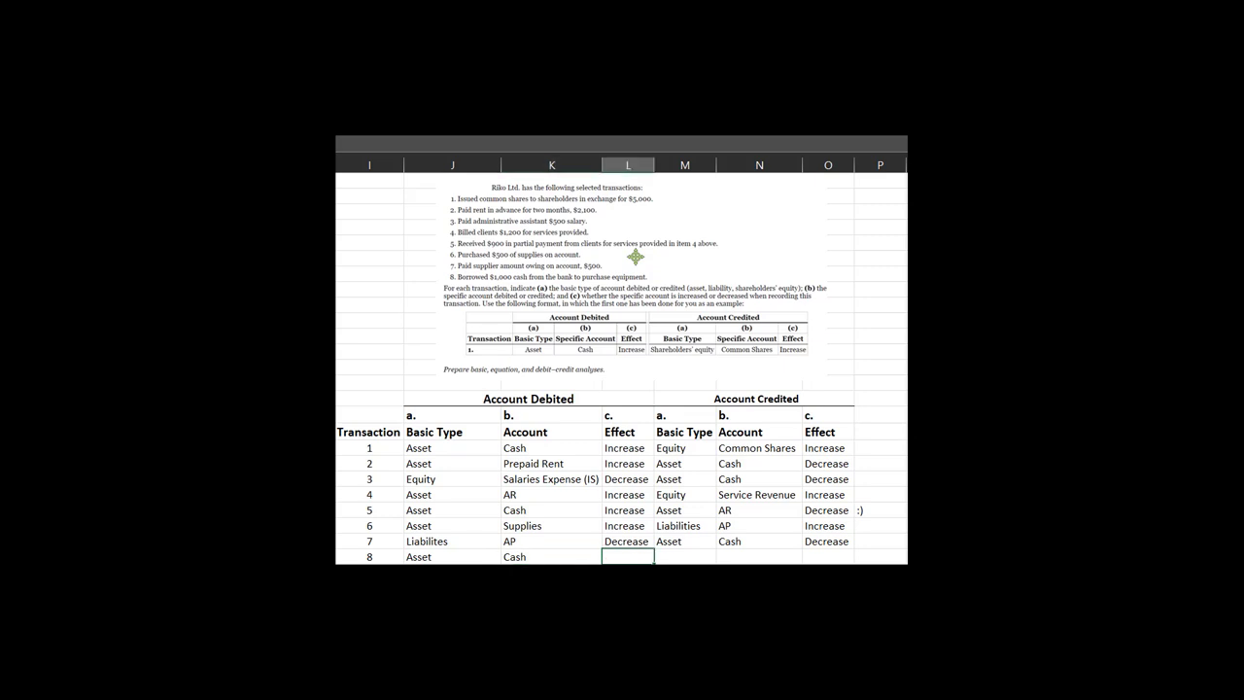
text(Increase)
key(Tab)
Enter transaction 8's credit side as Liabilities, Bank Loan, Increase.
text(Liabilities)
key(Tab)
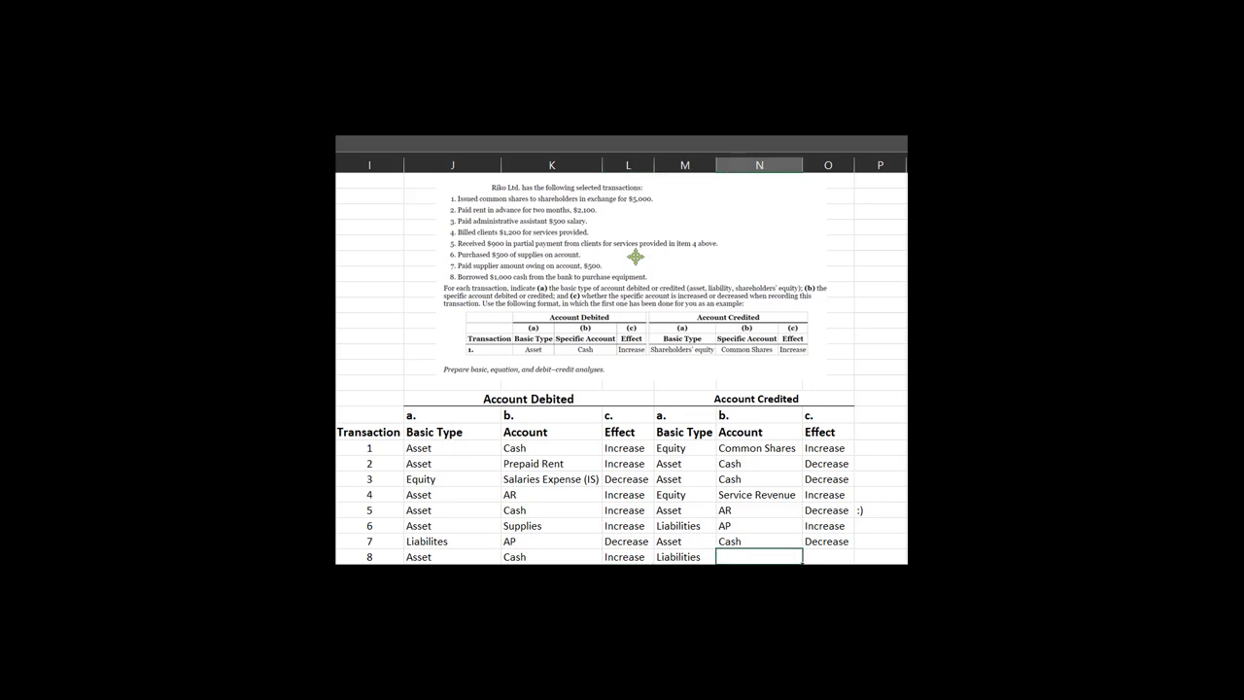
text(Bank Loan)
key(Tab)
text(Increase)
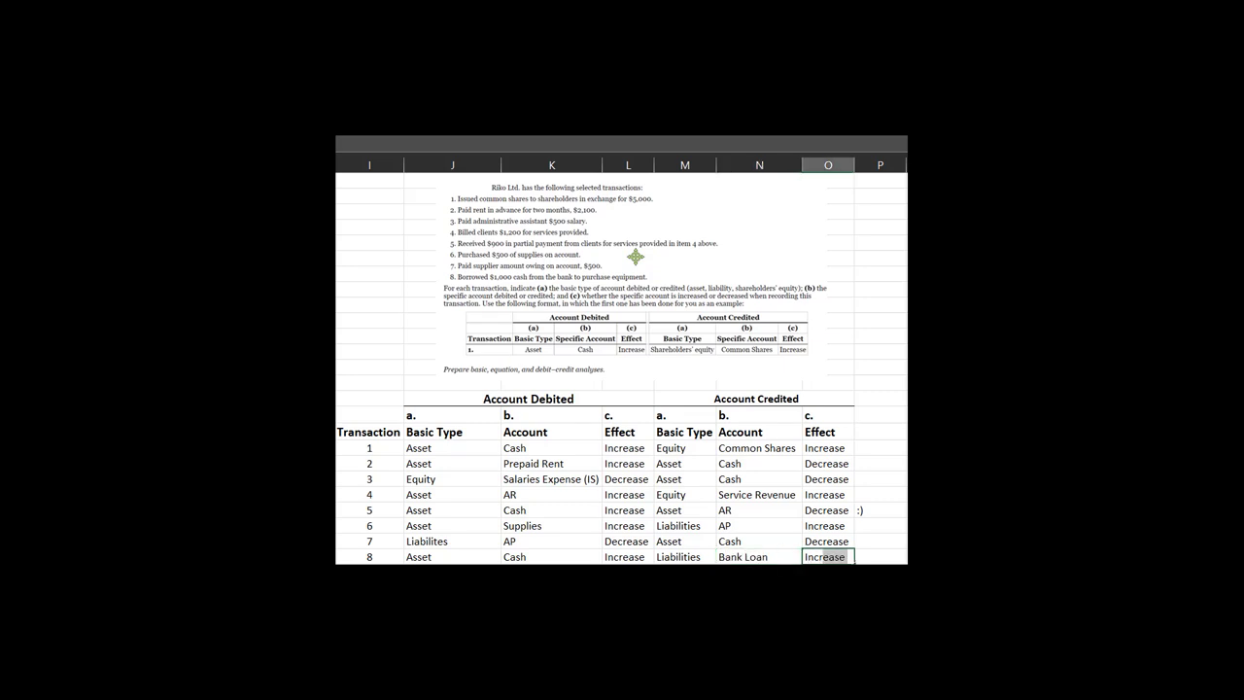
key(Return)
Below the table, type the debit line 'Dr. Cash' with amount 1,000.
click(759, 560)
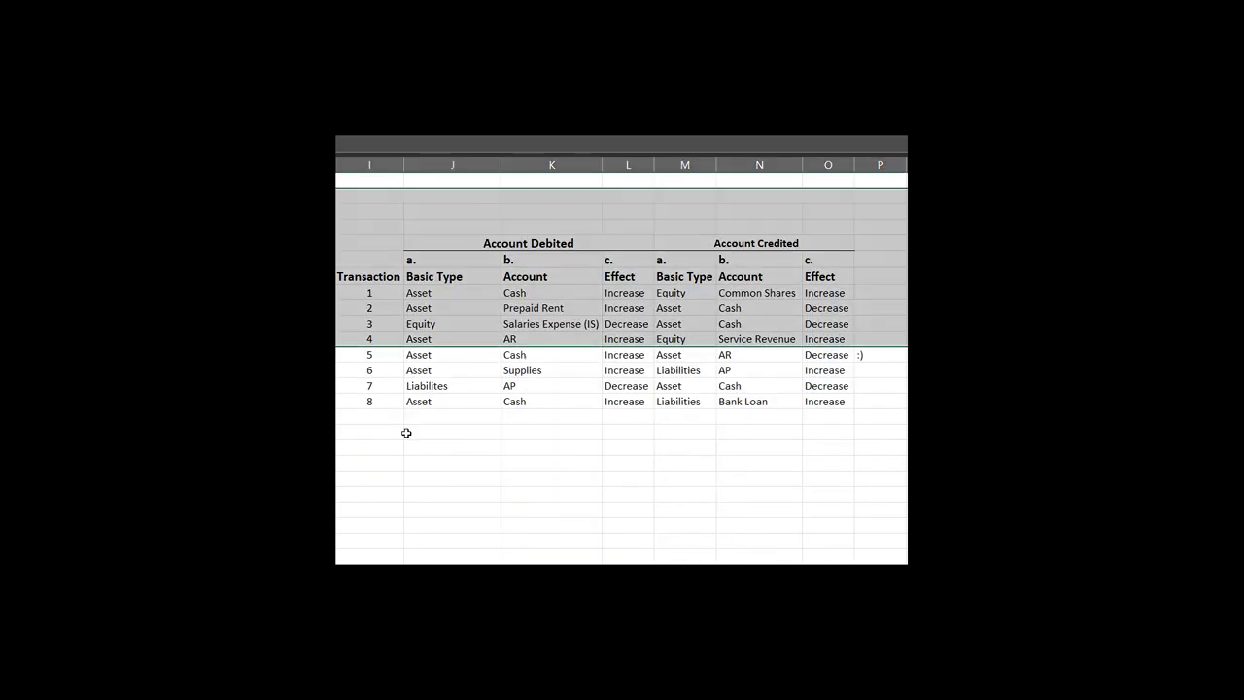
click(456, 434)
text(Dr, C)
text(r)
key(BackSpace)
key(BackSpace)
key(BackSpace)
key(BackSpace)
text(. Cash)
key(Tab)
key(Tab)
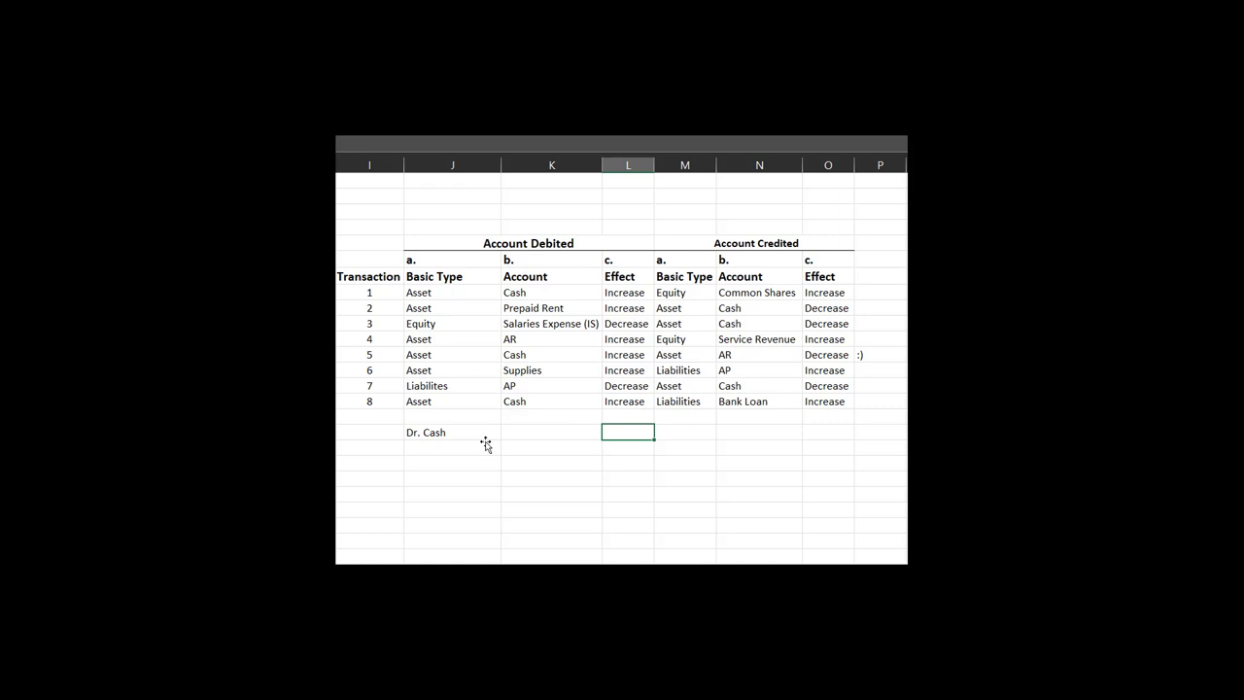
text(1000)
key(Return)
key(Up)
text(1,000)
key(Return)
Add the 'Cr Bank Loan' line and copy 1,000 into its amount one column right.
key(Left)
text(Cr Bank Loan)
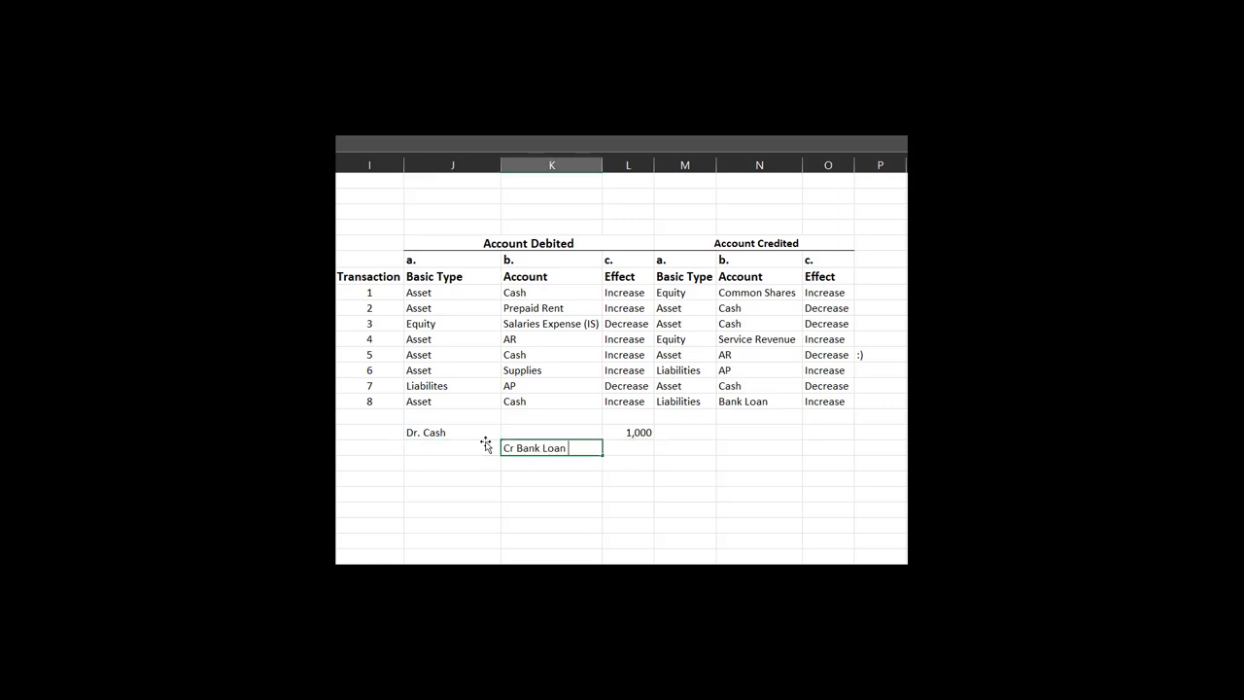
key(Tab)
key(Up)
key(ctrl+c)
key(Right)
key(Down)
key(ctrl+v)
Select and check the two 1,000 amounts of the journal entry.
key(Left)
key(Down)
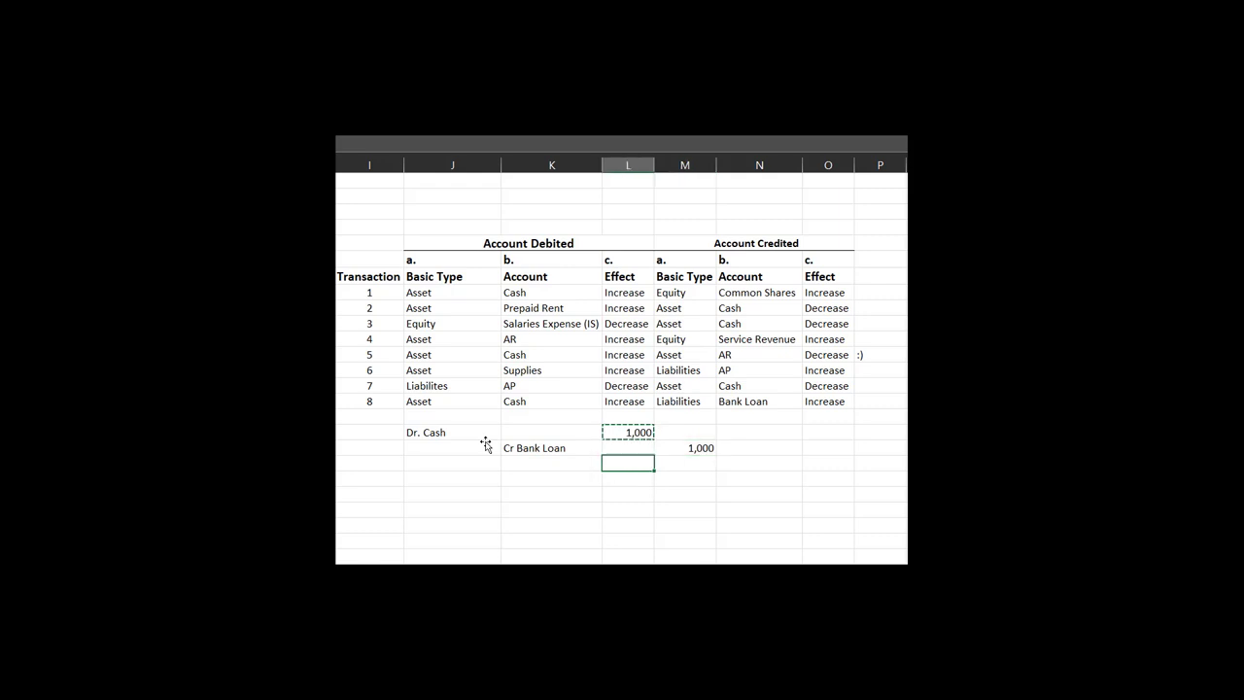
key(Left)
key(Left)
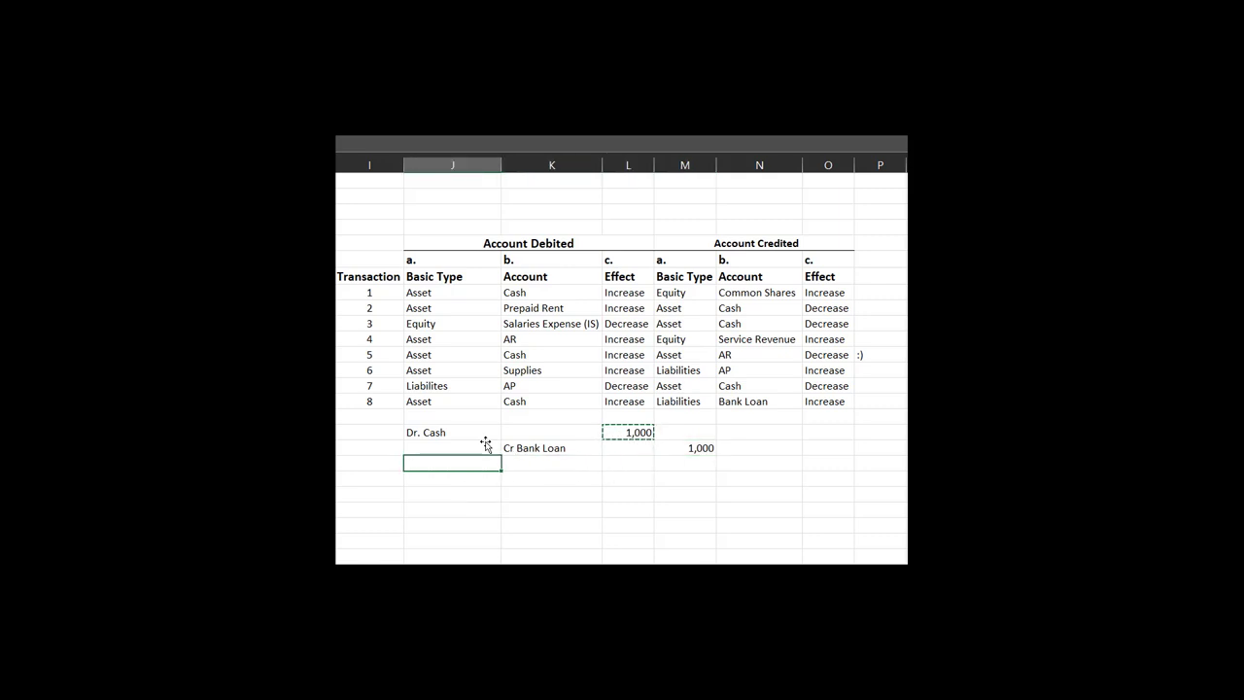
key(Up)
key(shift+Right)
key(shift+Up)
key(shift+Right)
key(Right)
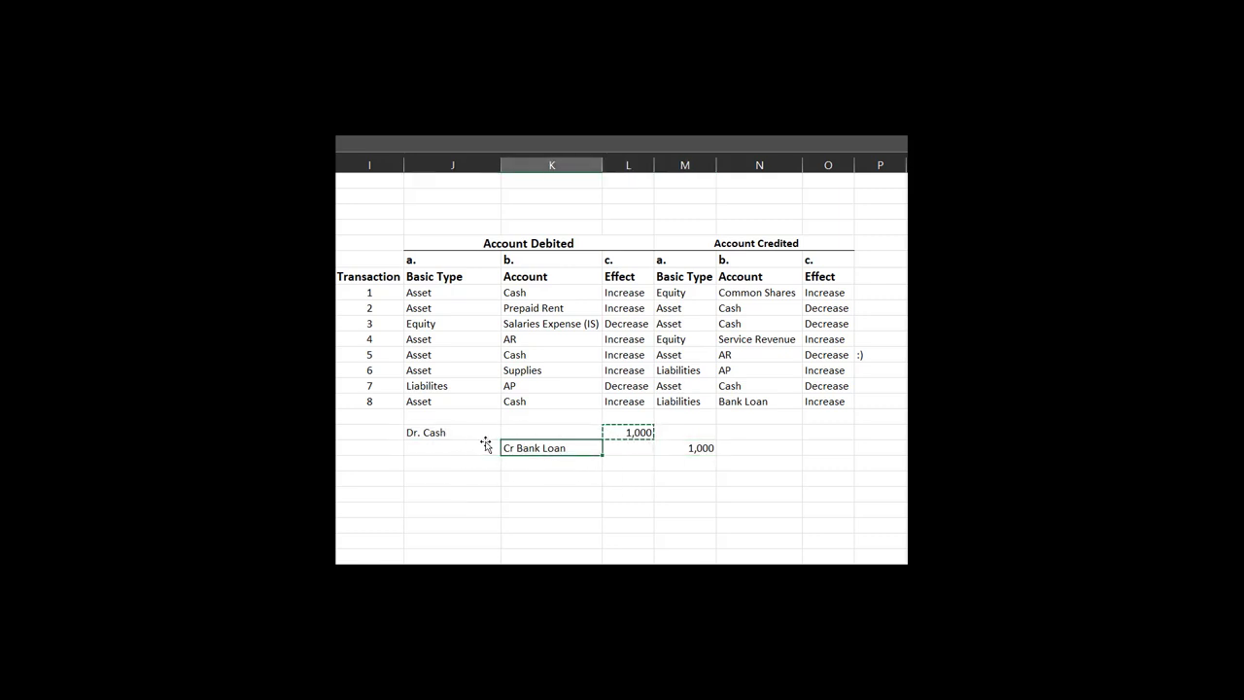
key(Up)
key(Right)
key(shift+Down)
key(shift+Right)
key(Left)
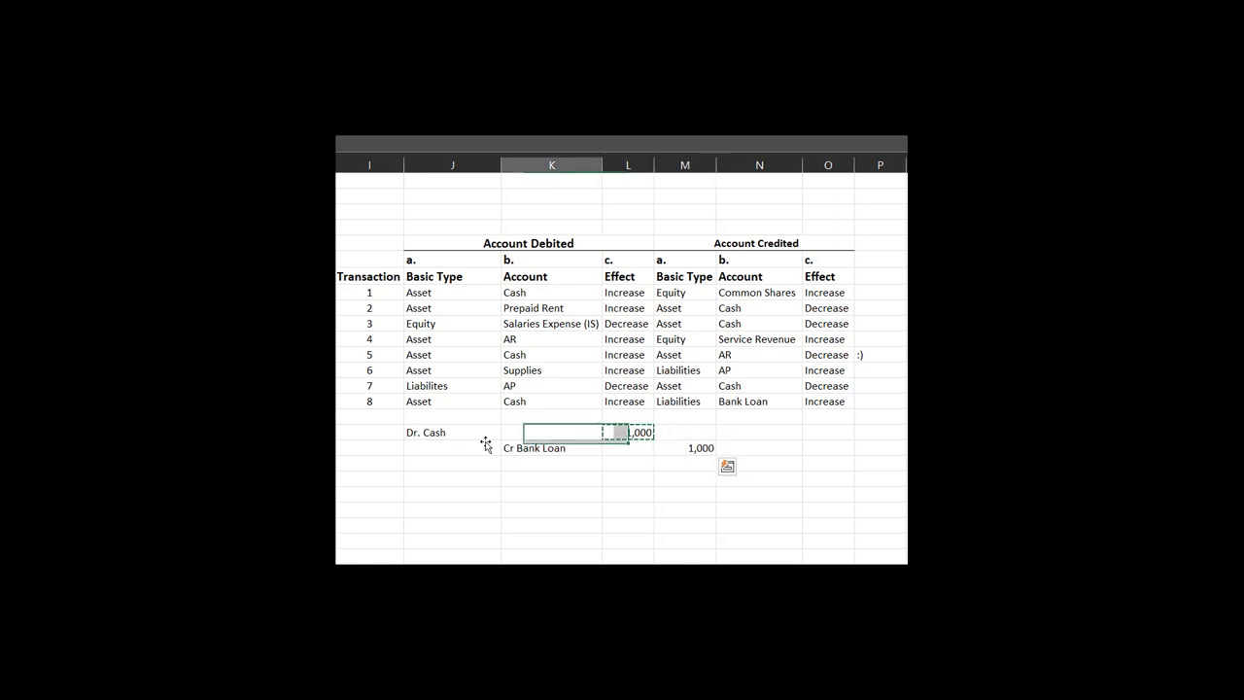
Type the explanation 'To record cash received from bank loan' below the credit line.
key(Down)
key(Left)
key(Left)
key(Right)
key(Down)
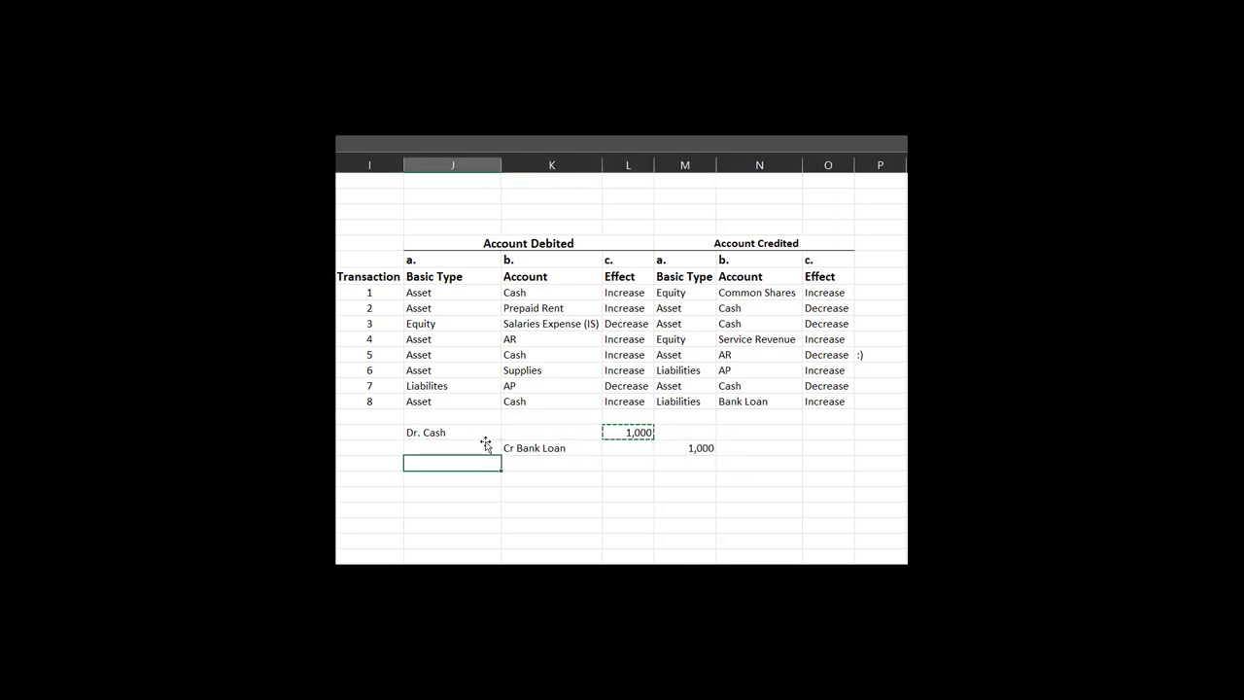
text(To record cash received f)
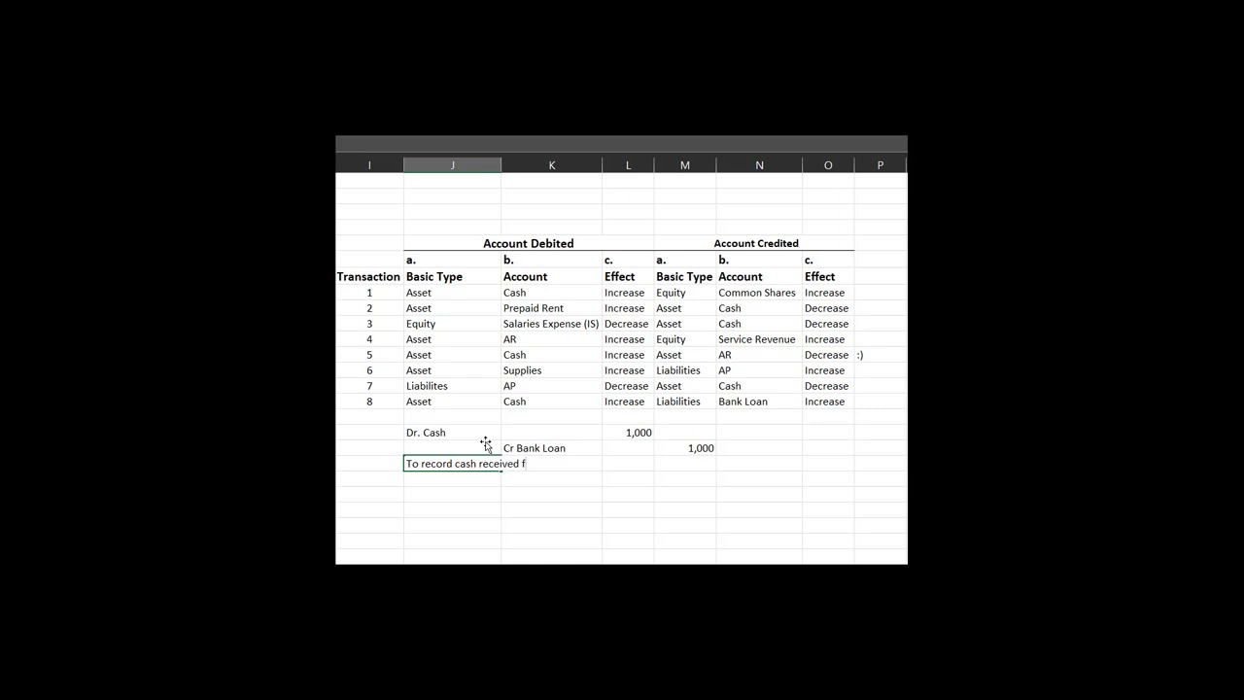
text(rom bank loan)
key(Return)
Review and select the finished journal entry, then highlight transaction numbers 2–8.
key(Up)
key(Up)
key(Up)
key(Right)
key(Right)
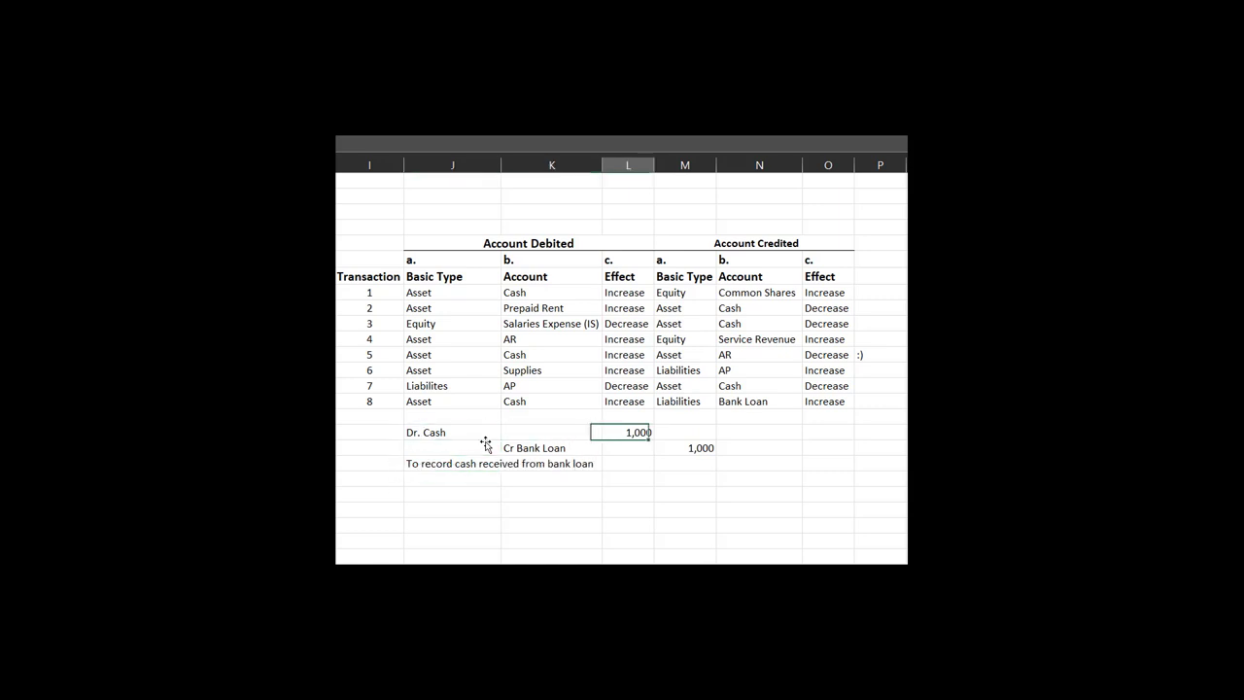
key(Down)
key(Down)
key(Left)
key(Left)
key(Left)
key(Right)
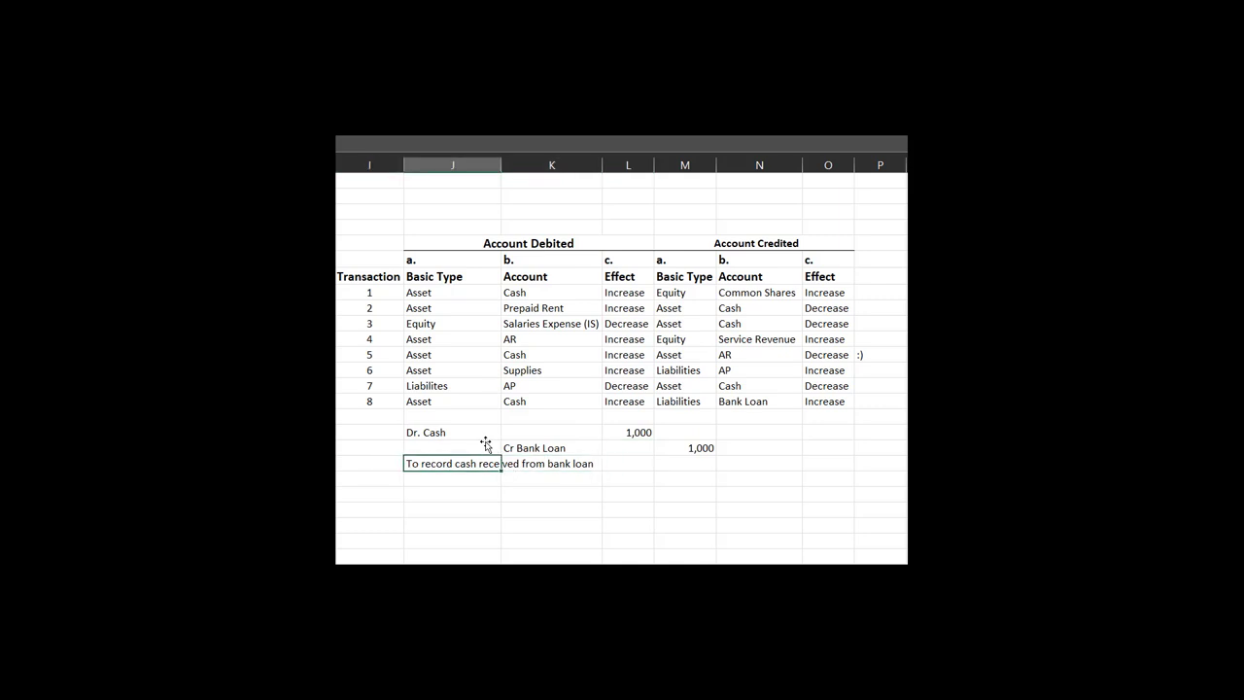
key(Up)
key(Up)
key(shift+Right)
key(shift+Right)
key(shift+Right)
key(shift+Down)
key(shift+Down)
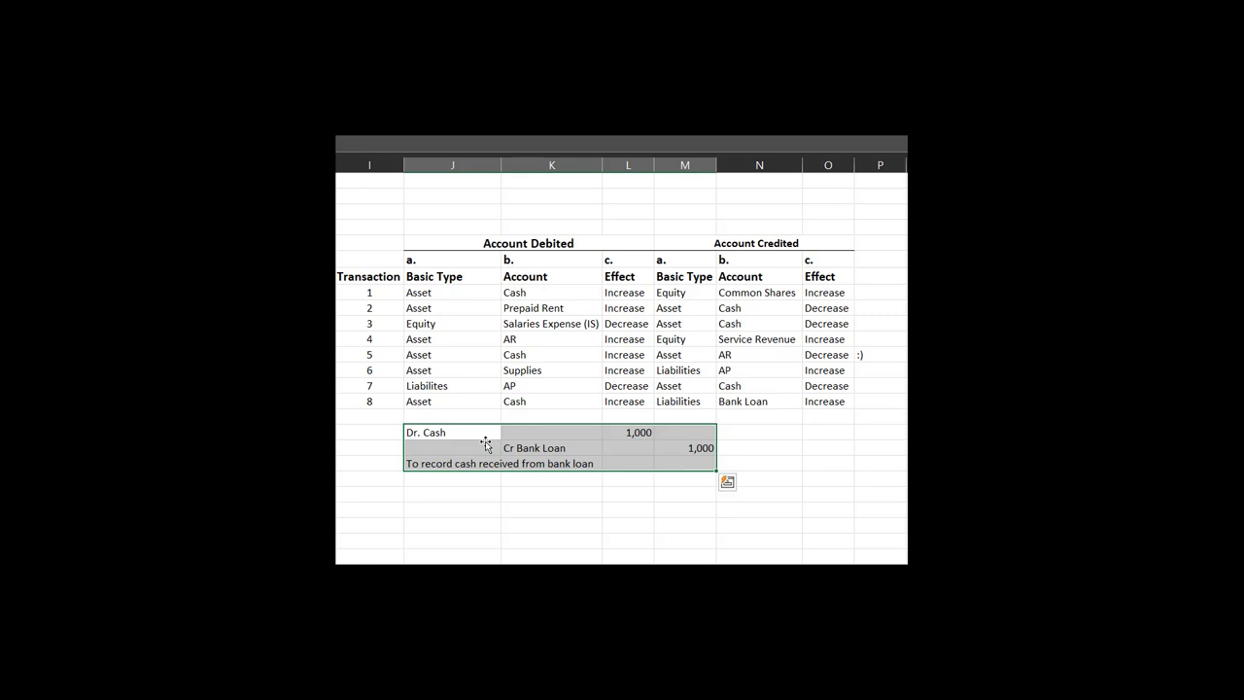
drag(364, 307, 372, 401)
click(470, 342)
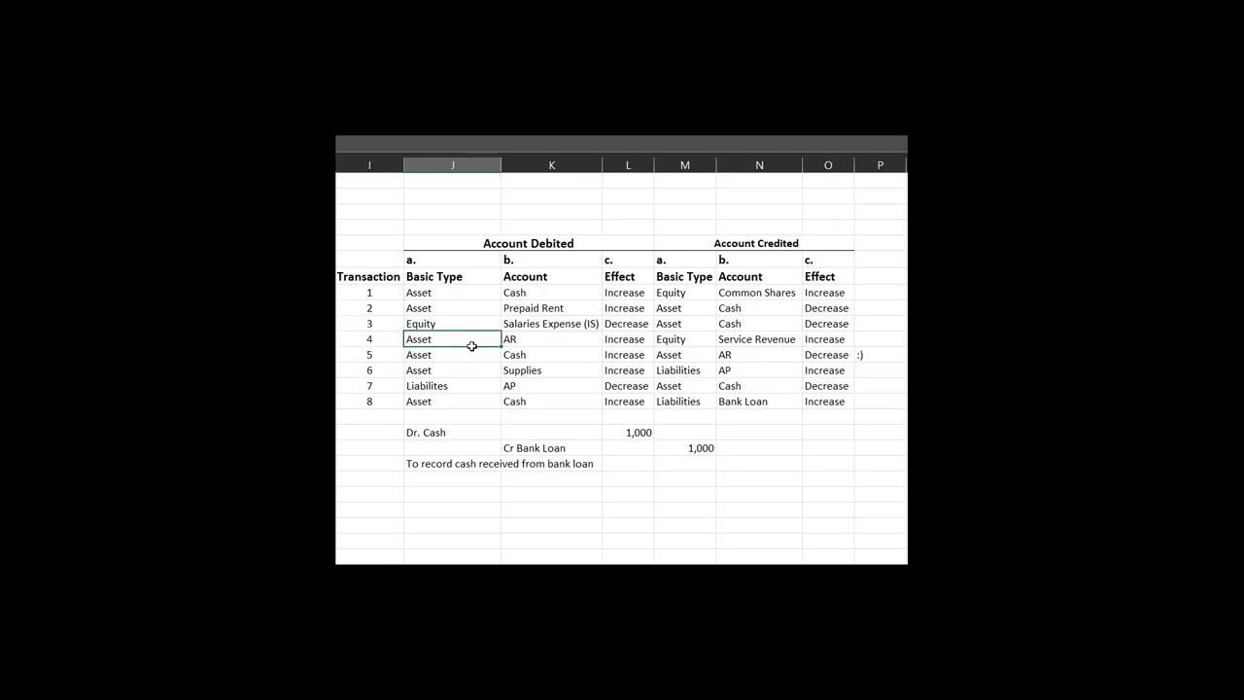